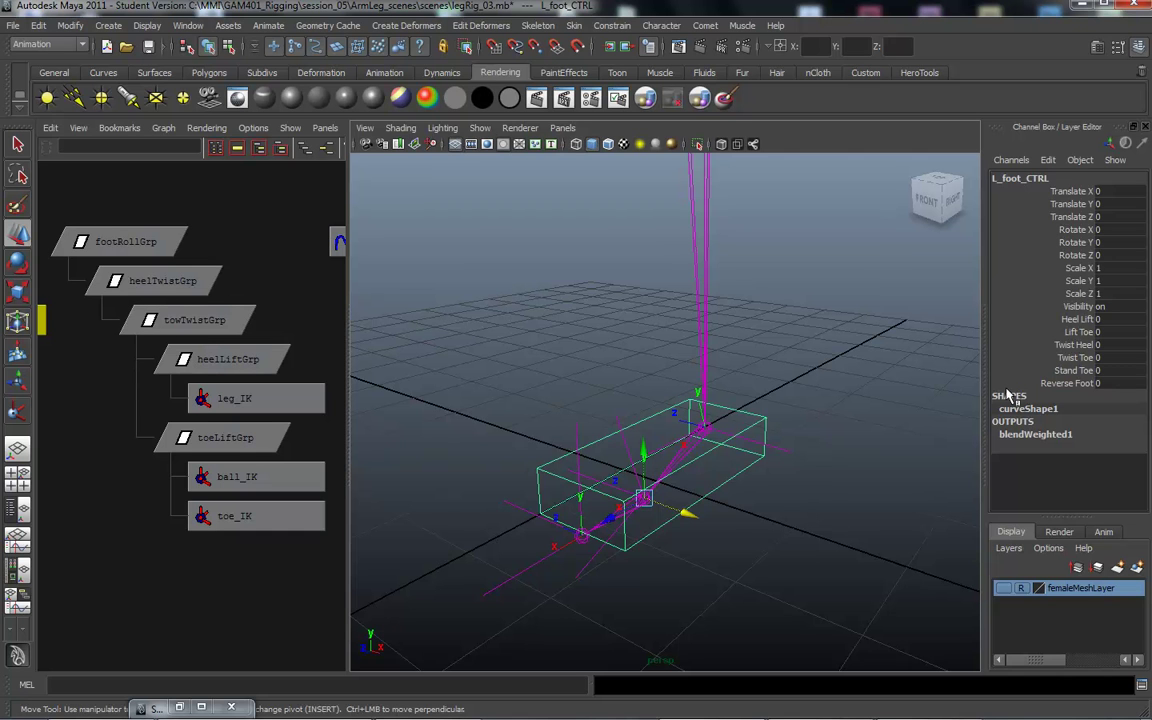
# Frame L_foot_CTRL in the Hypergraph beside footRollGrp, test-moving and undoing the control.
pyautogui.keyDown('alt'); pyautogui.moveTo(808, 514); pyautogui.dragTo(760, 497); pyautogui.keyUp('alt')
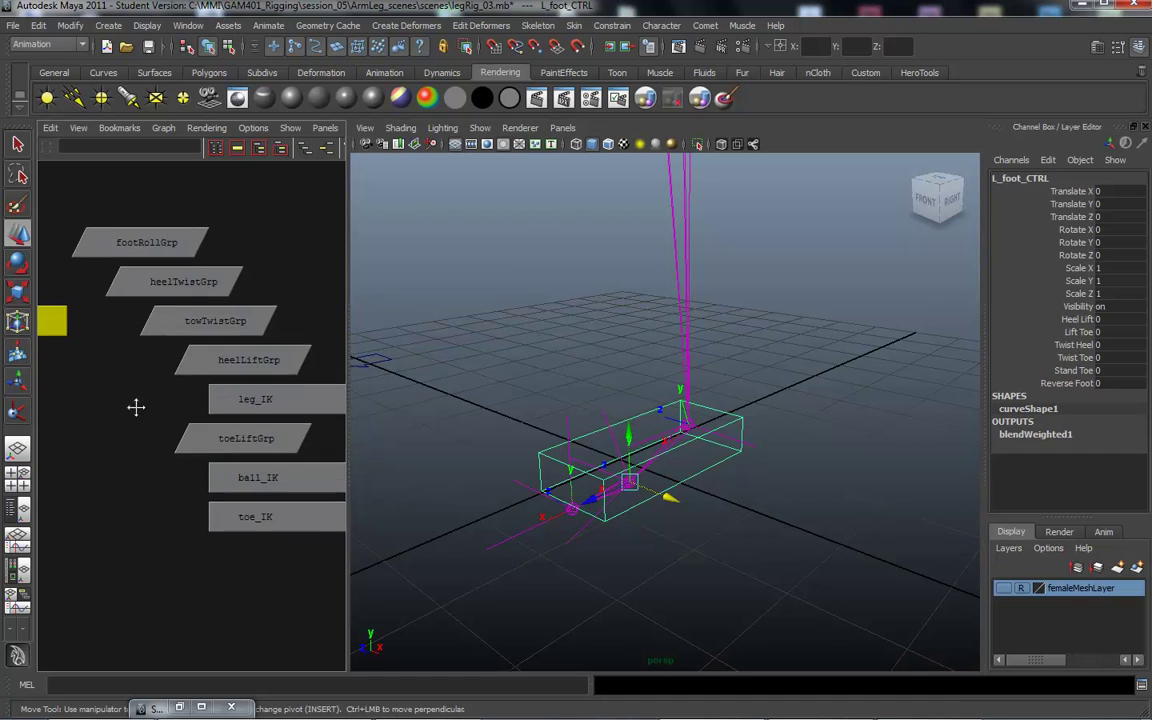
pyautogui.press('f')
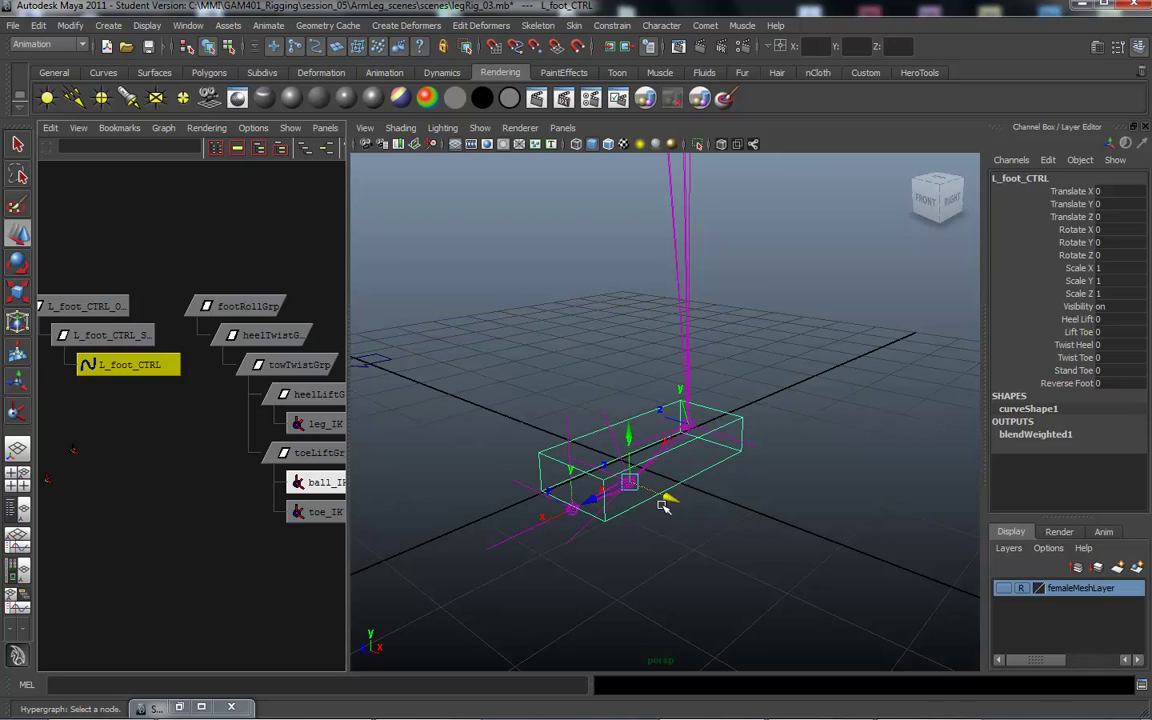
pyautogui.moveTo(736, 541)
pyautogui.mouseDown(button='middle')
pyautogui.moveTo(782, 489)
pyautogui.moveTo(728, 483)
pyautogui.mouseUp(button='middle')
pyautogui.hotkey('ctrl', 'z')
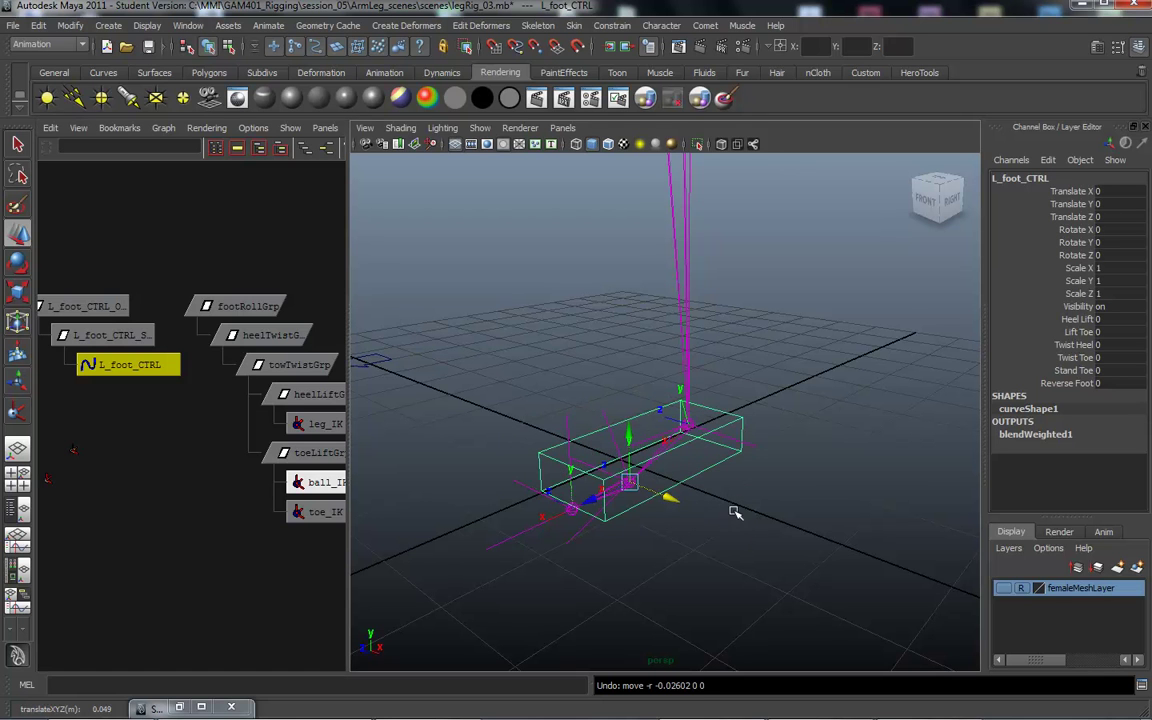
# Middle-drag footRollGrp onto L_foot_CTRL in the Hypergraph to make it a child.
pyautogui.click(230, 303)
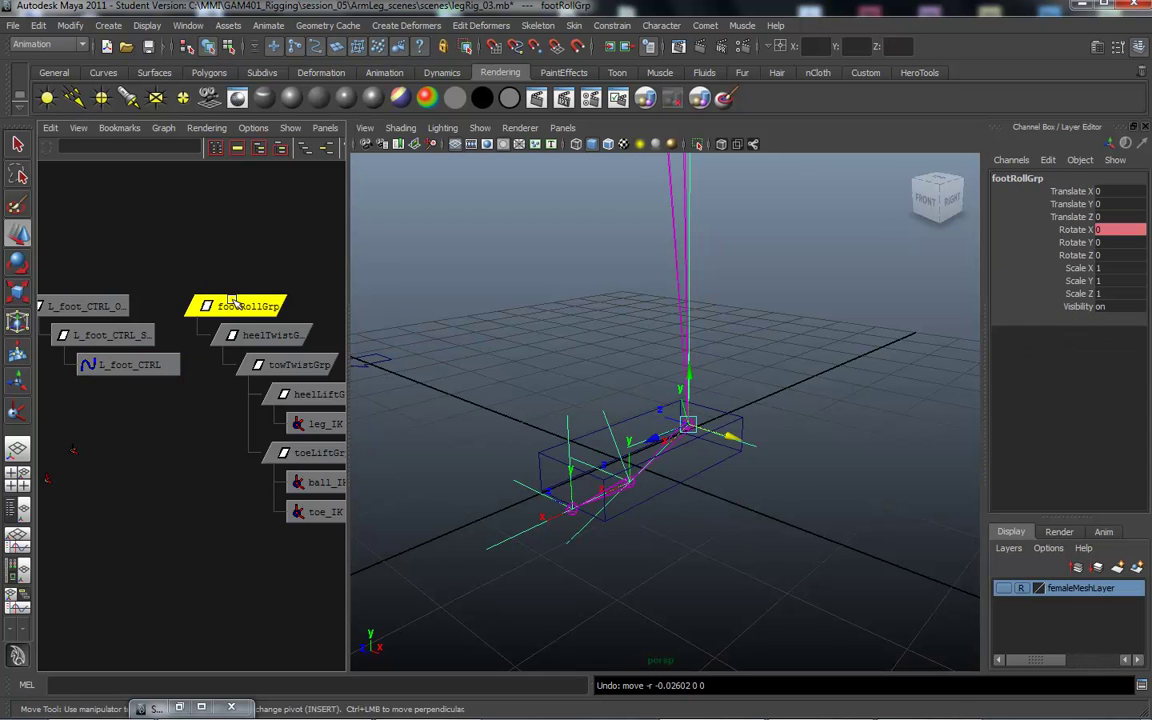
pyautogui.moveTo(245, 309); pyautogui.dragTo(197, 326, button='middle')
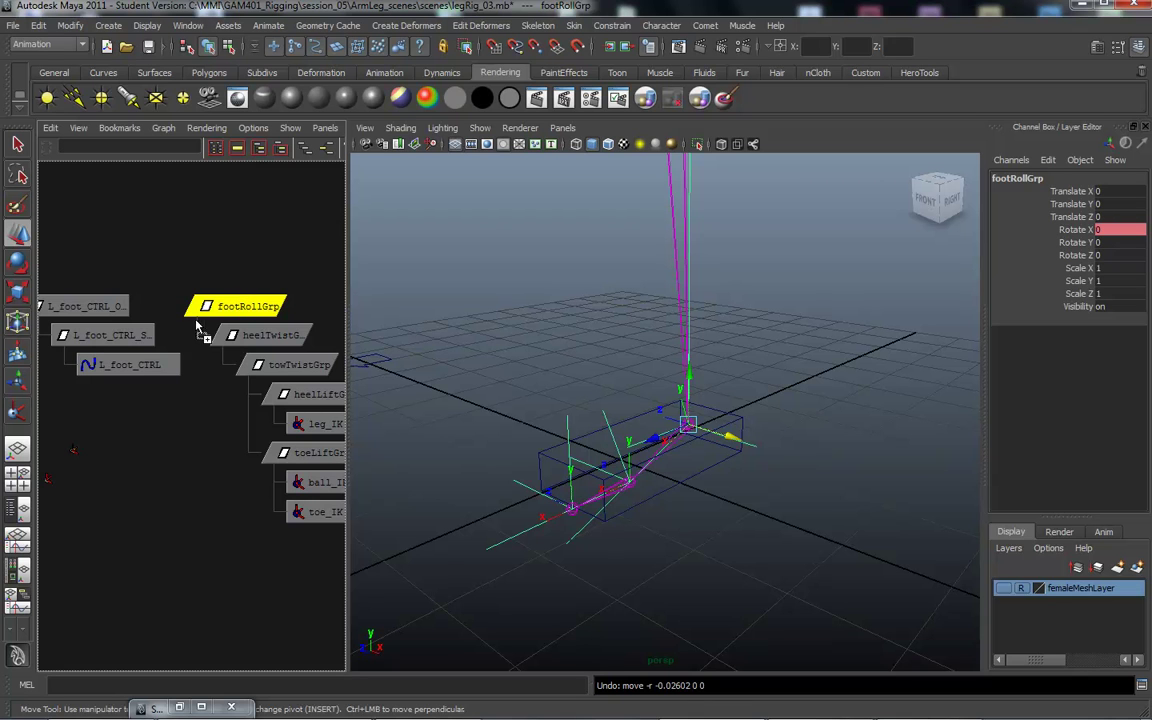
pyautogui.moveTo(119, 371); pyautogui.dragTo(119, 369, button='middle')
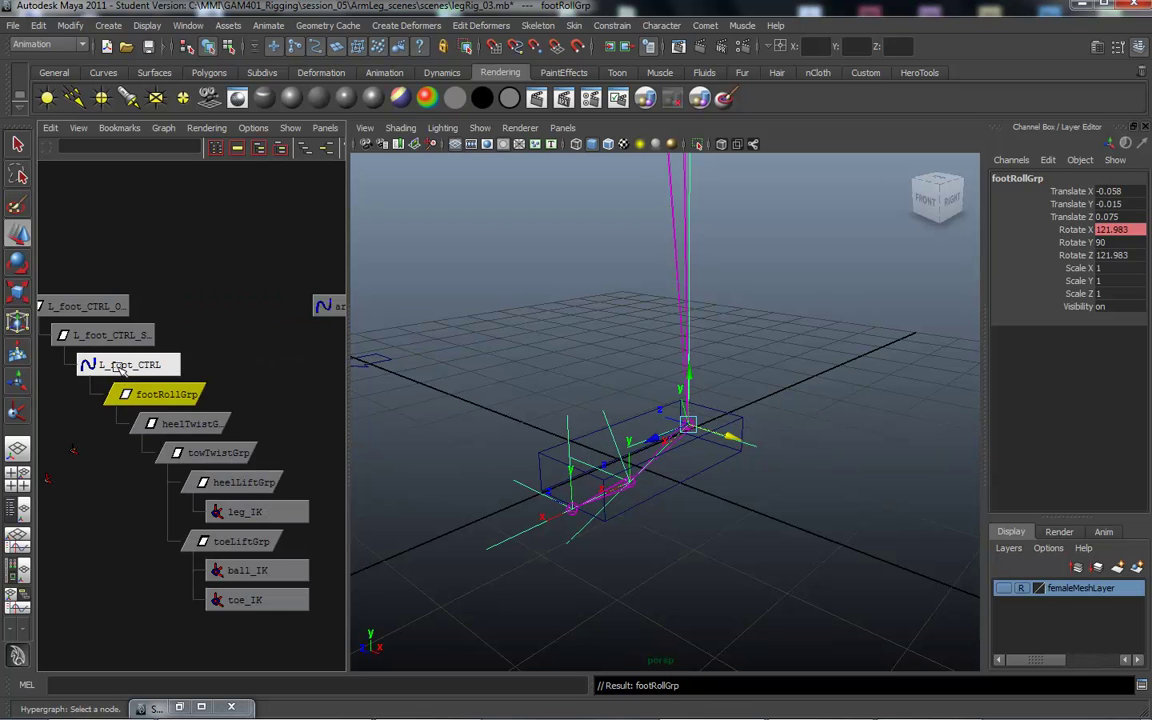
# Test-move L_foot_CTRL to confirm the leg IK follows, then undo the move.
pyautogui.click(119, 367)
pyautogui.scroll(-2, 743, 532)
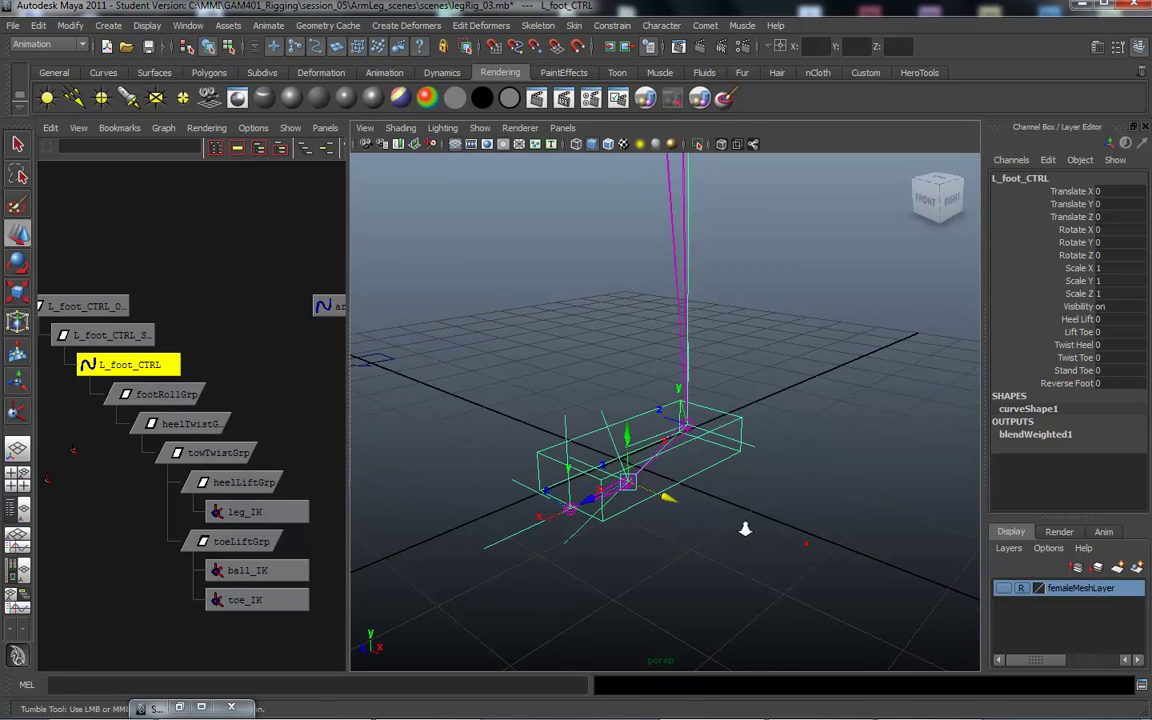
pyautogui.scroll(-2, 740, 529)
pyautogui.moveTo(718, 520)
pyautogui.mouseDown(button='middle')
pyautogui.moveTo(570, 512)
pyautogui.moveTo(597, 519)
pyautogui.moveTo(576, 476)
pyautogui.moveTo(607, 542)
pyautogui.moveTo(587, 480)
pyautogui.mouseUp(button='middle')
pyautogui.hotkey('ctrl', 'z')
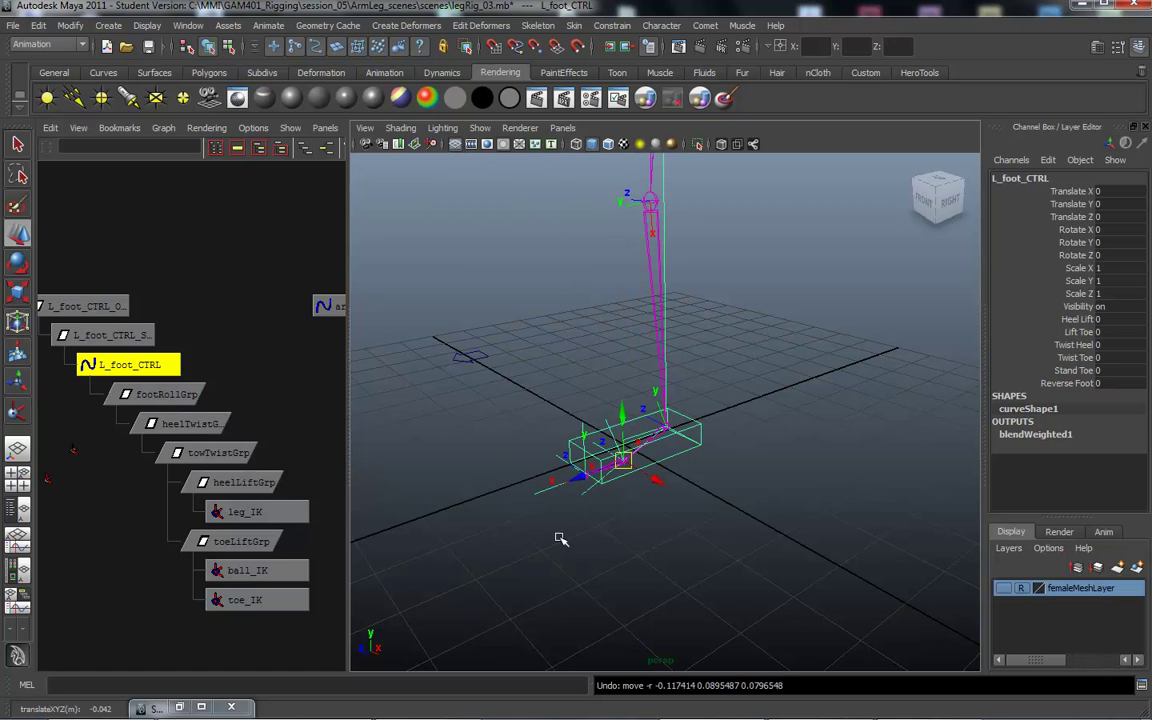
# Select arrow1 and set its Translate X to 0 in the Channel Box.
pyautogui.moveTo(560, 537)
pyautogui.keyDown('alt'); pyautogui.mouseDown()
pyautogui.moveTo(586, 548)
pyautogui.moveTo(544, 513)
pyautogui.moveTo(555, 509)
pyautogui.moveTo(470, 450)
pyautogui.mouseUp(); pyautogui.keyUp('alt')
pyautogui.moveTo(416, 373); pyautogui.dragTo(465, 417)
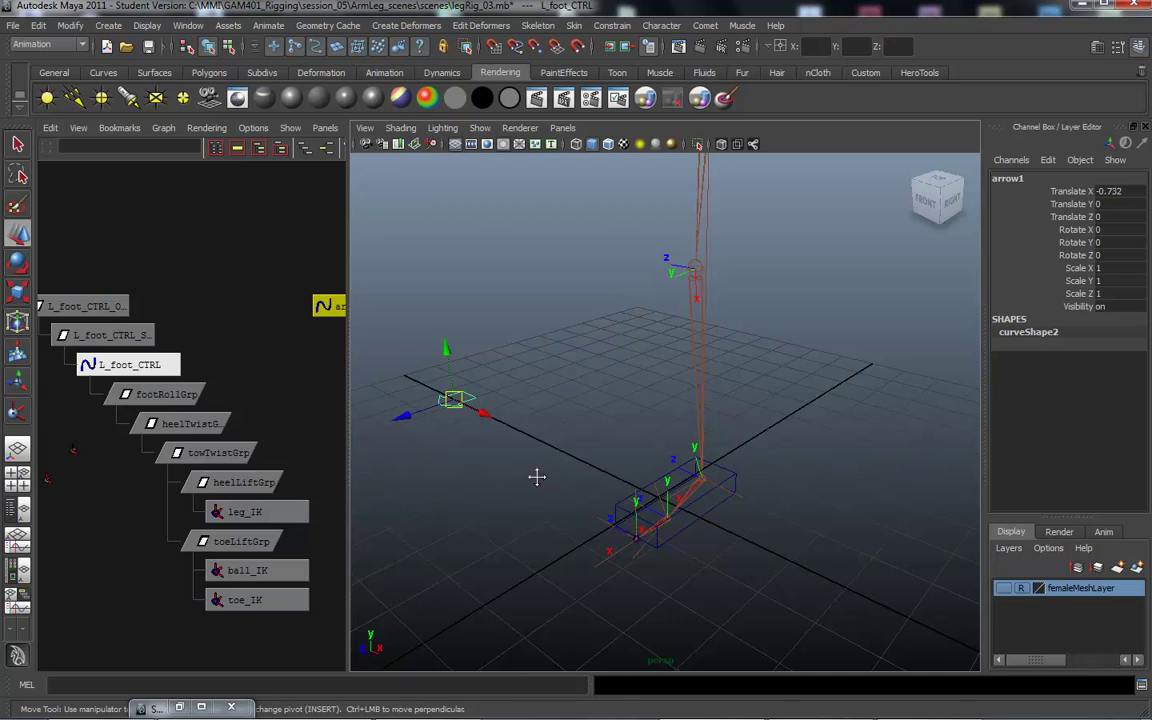
pyautogui.moveTo(537, 477)
pyautogui.keyDown('alt'); pyautogui.mouseDown()
pyautogui.moveTo(553, 481)
pyautogui.moveTo(545, 468)
pyautogui.mouseUp(); pyautogui.keyUp('alt')
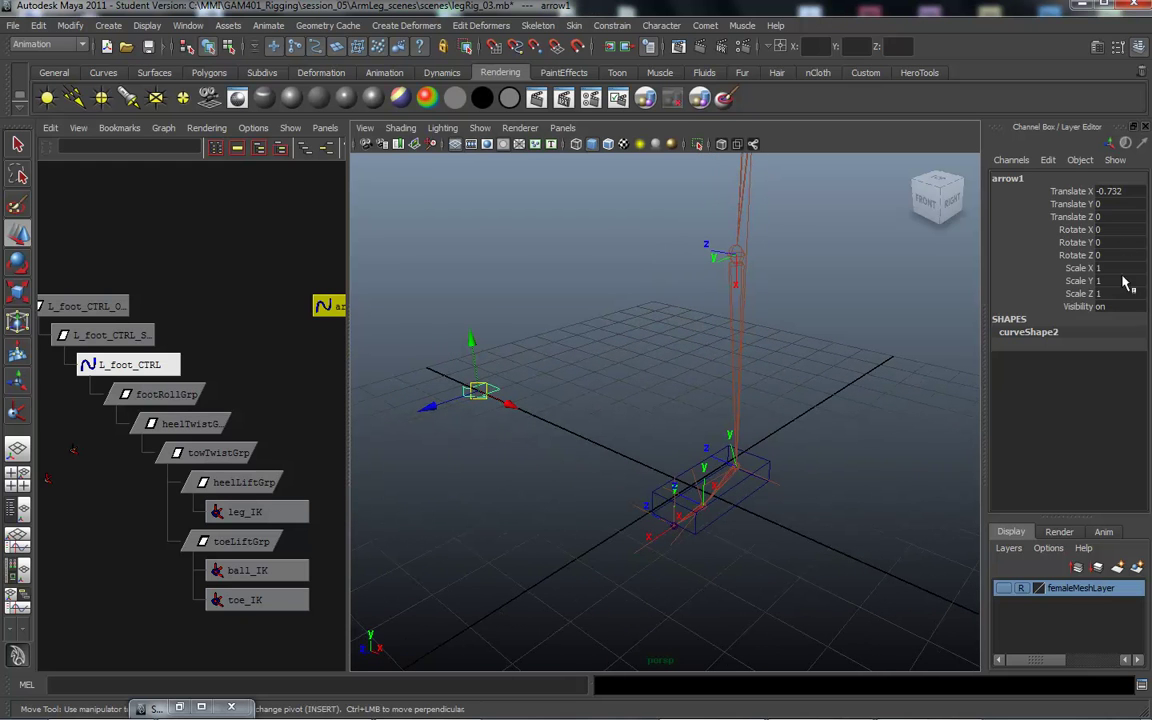
pyautogui.write('0')
pyautogui.press('Return')
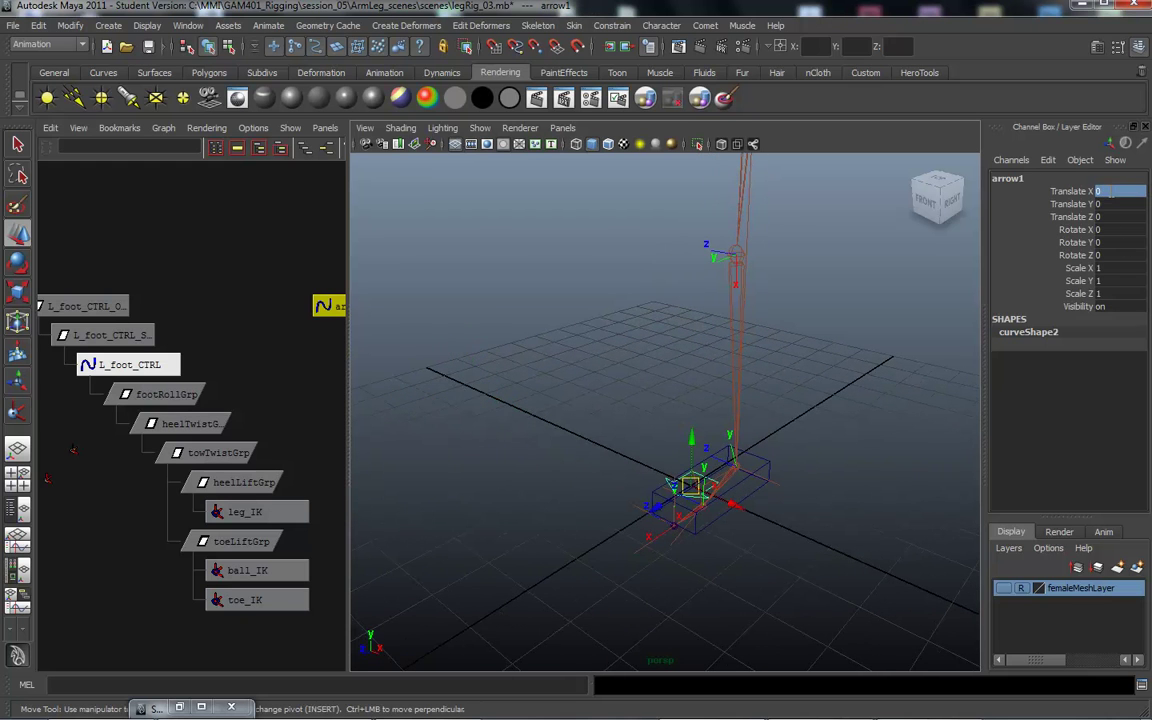
# Move arrow1 up the Y axis to sit at knee height beside the leg.
pyautogui.scroll(3, 556, 435)
pyautogui.scroll(3, 638, 440)
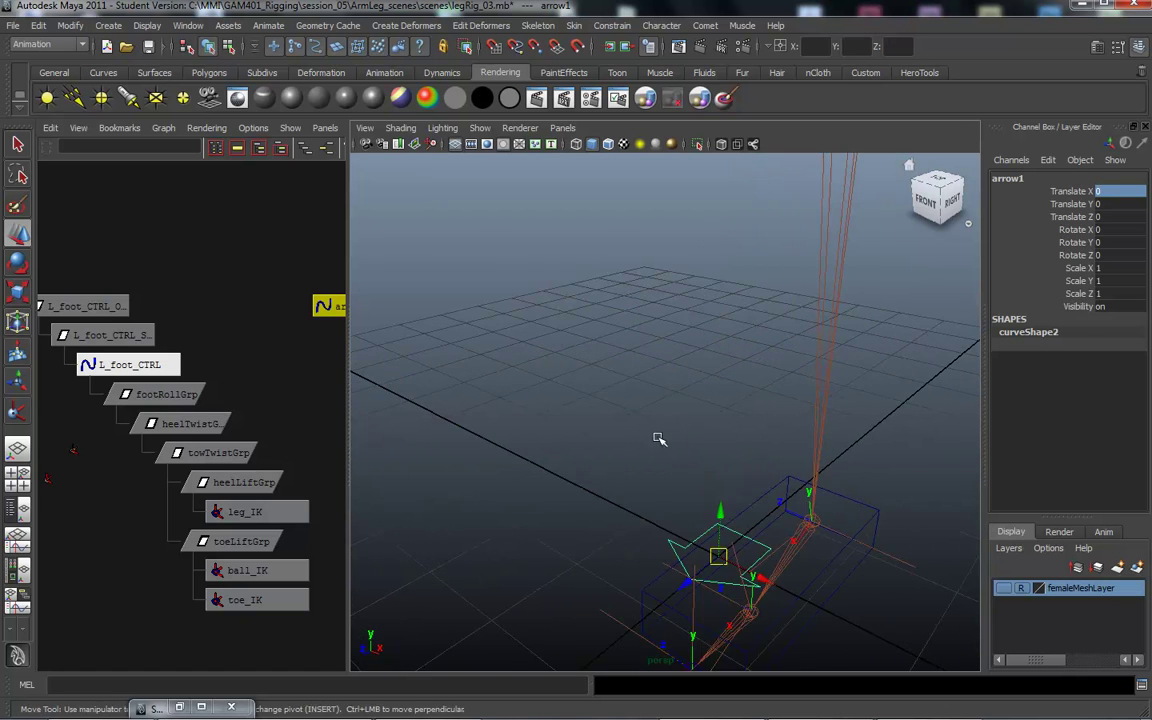
pyautogui.scroll(3, 642, 415)
pyautogui.scroll(-1, 630, 391)
pyautogui.scroll(-3, 635, 391)
pyautogui.scroll(2, 635, 386)
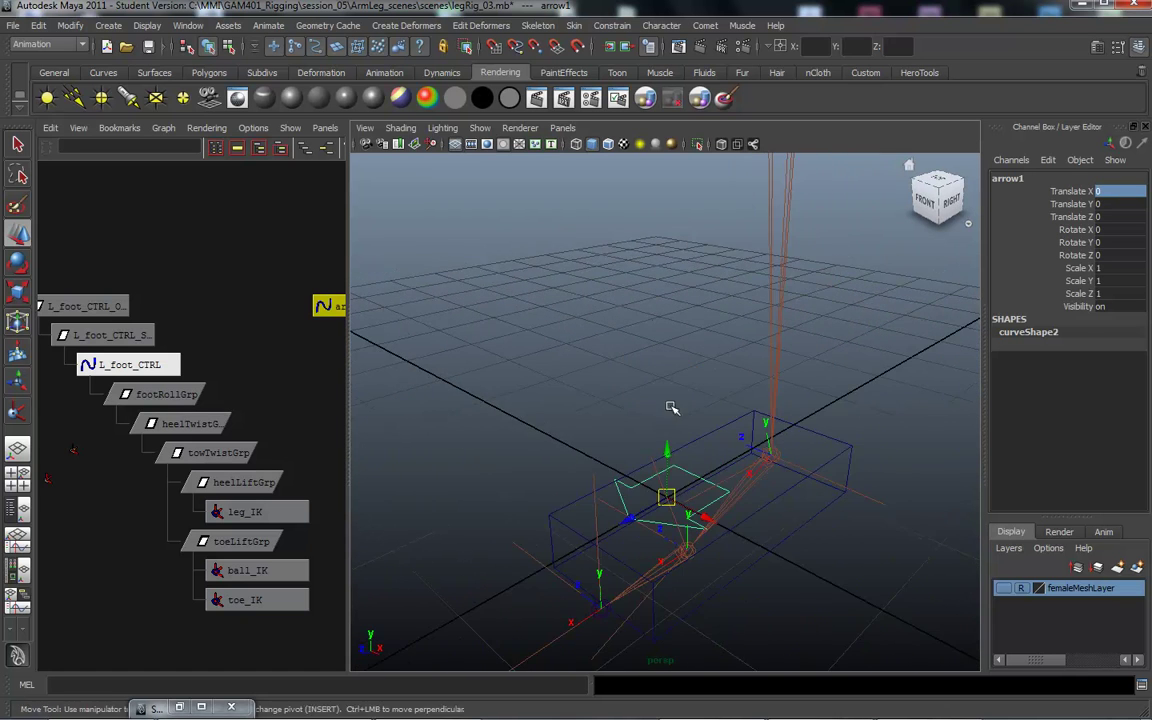
pyautogui.scroll(2, 640, 400)
pyautogui.moveTo(641, 400)
pyautogui.keyDown('alt'); pyautogui.mouseDown()
pyautogui.moveTo(609, 403)
pyautogui.moveTo(604, 437)
pyautogui.moveTo(577, 385)
pyautogui.moveTo(571, 399)
pyautogui.moveTo(558, 375)
pyautogui.mouseUp(); pyautogui.keyUp('alt')
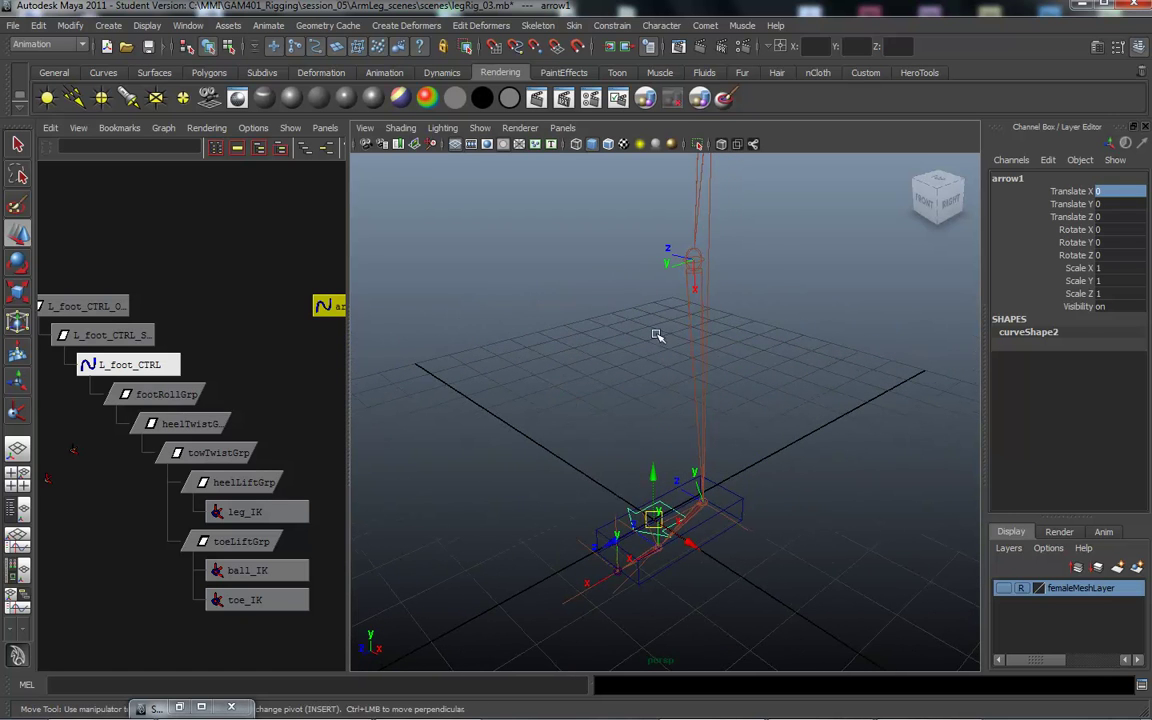
pyautogui.keyDown('alt'); pyautogui.moveTo(606, 466); pyautogui.dragTo(611, 454); pyautogui.keyUp('alt')
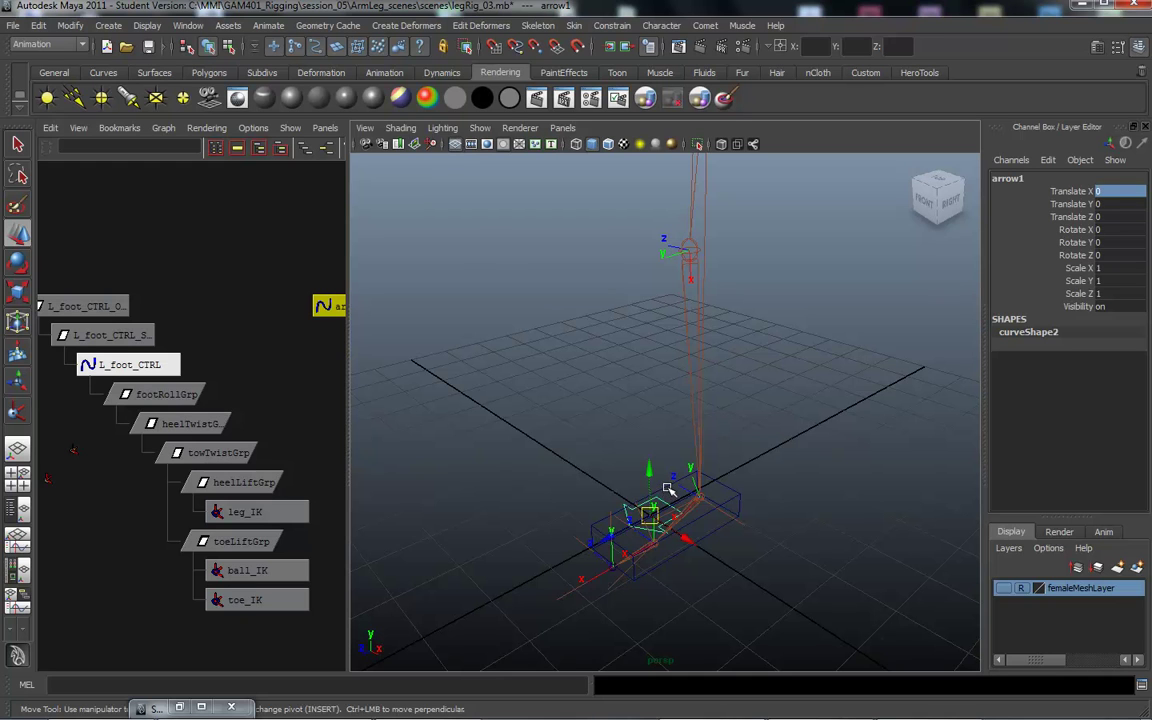
pyautogui.moveTo(687, 270); pyautogui.dragTo(688, 250, button='middle')
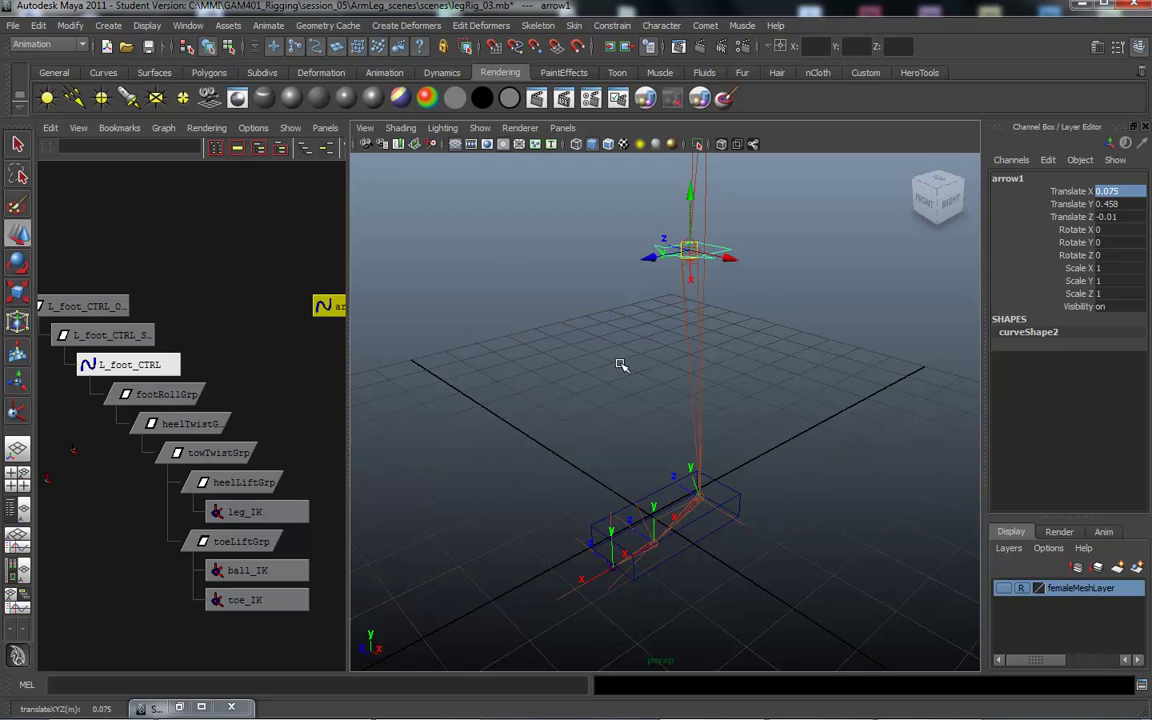
pyautogui.moveTo(624, 362)
pyautogui.keyDown('alt'); pyautogui.mouseDown()
pyautogui.moveTo(580, 373)
pyautogui.moveTo(621, 352)
pyautogui.mouseUp(); pyautogui.keyUp('alt')
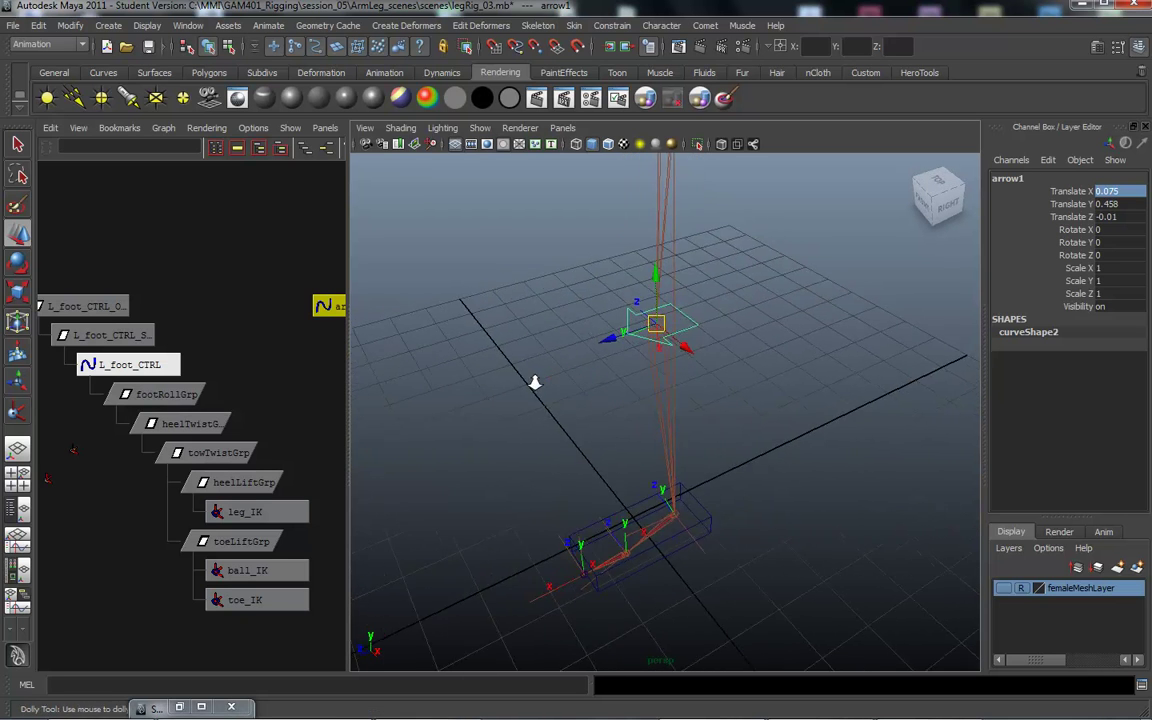
# Switch the Move tool to Object mode and drag arrow1 down to Translate Y 0.171.
pyautogui.rightClick(641, 337)
pyautogui.click(643, 342)
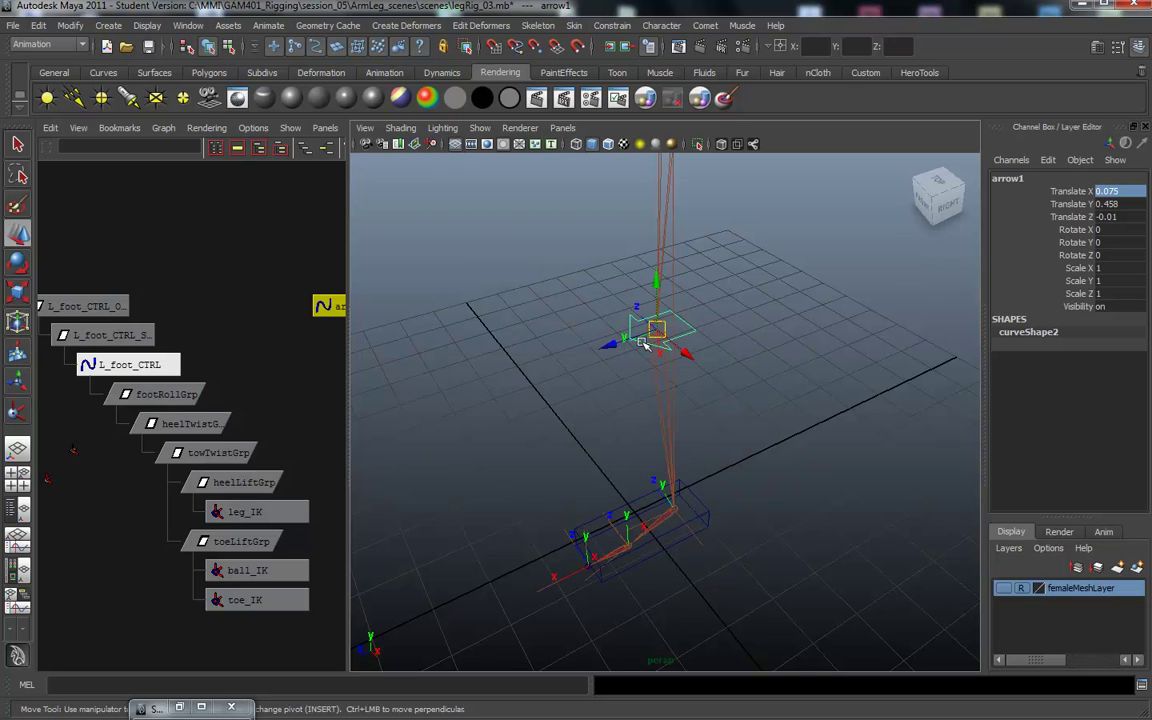
pyautogui.moveTo(644, 343); pyautogui.dragTo(644, 343, button='right')
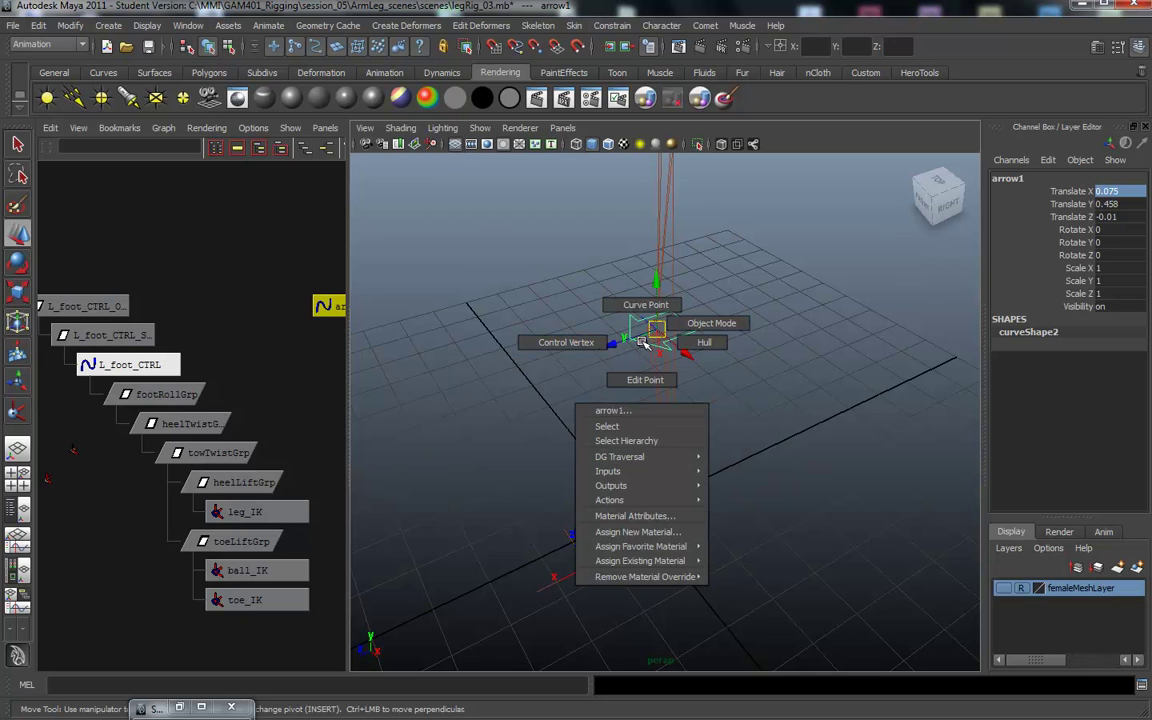
pyautogui.rightClick(644, 343)
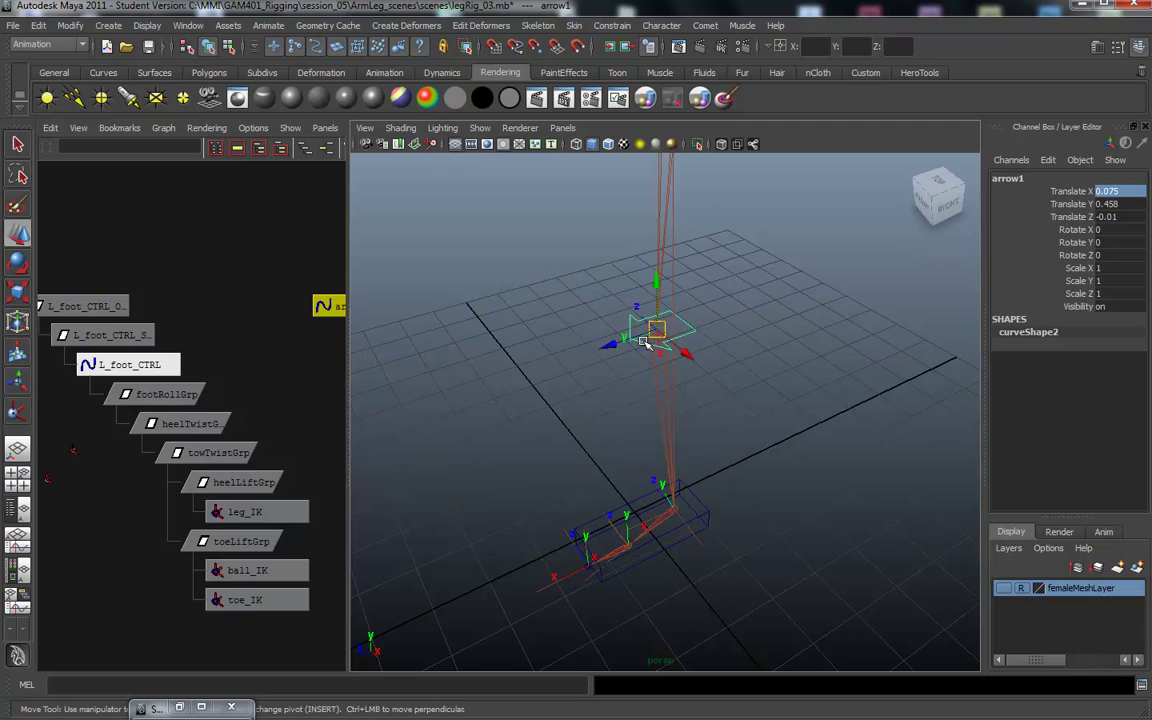
pyautogui.moveTo(644, 343)
pyautogui.mouseDown()
pyautogui.moveTo(569, 321)
pyautogui.moveTo(586, 328)
pyautogui.moveTo(369, 430)
pyautogui.moveTo(666, 432)
pyautogui.moveTo(609, 391)
pyautogui.moveTo(661, 380)
pyautogui.moveTo(622, 378)
pyautogui.mouseUp()
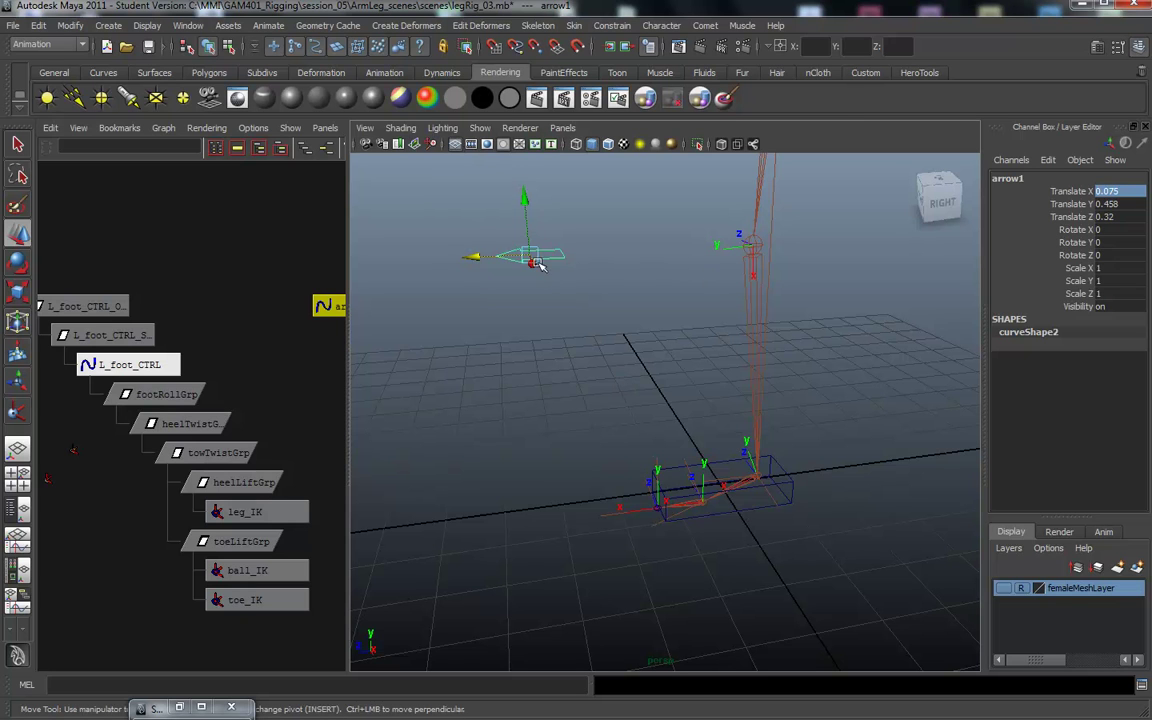
pyautogui.moveTo(523, 204)
pyautogui.mouseDown()
pyautogui.moveTo(541, 397)
pyautogui.moveTo(720, 380)
pyautogui.moveTo(619, 342)
pyautogui.moveTo(622, 360)
pyautogui.moveTo(607, 350)
pyautogui.moveTo(624, 369)
pyautogui.mouseUp()
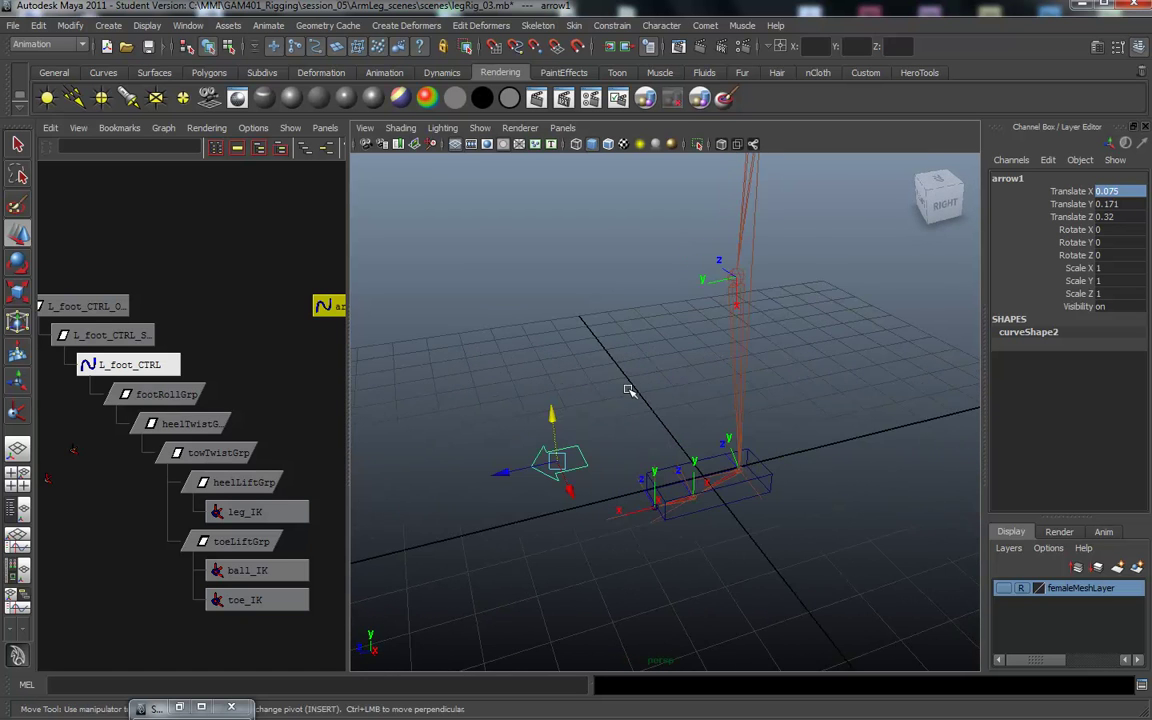
# Apply Modify > Freeze Transformations to arrow1 through the hotbox, zeroing its translates.
pyautogui.press('space')
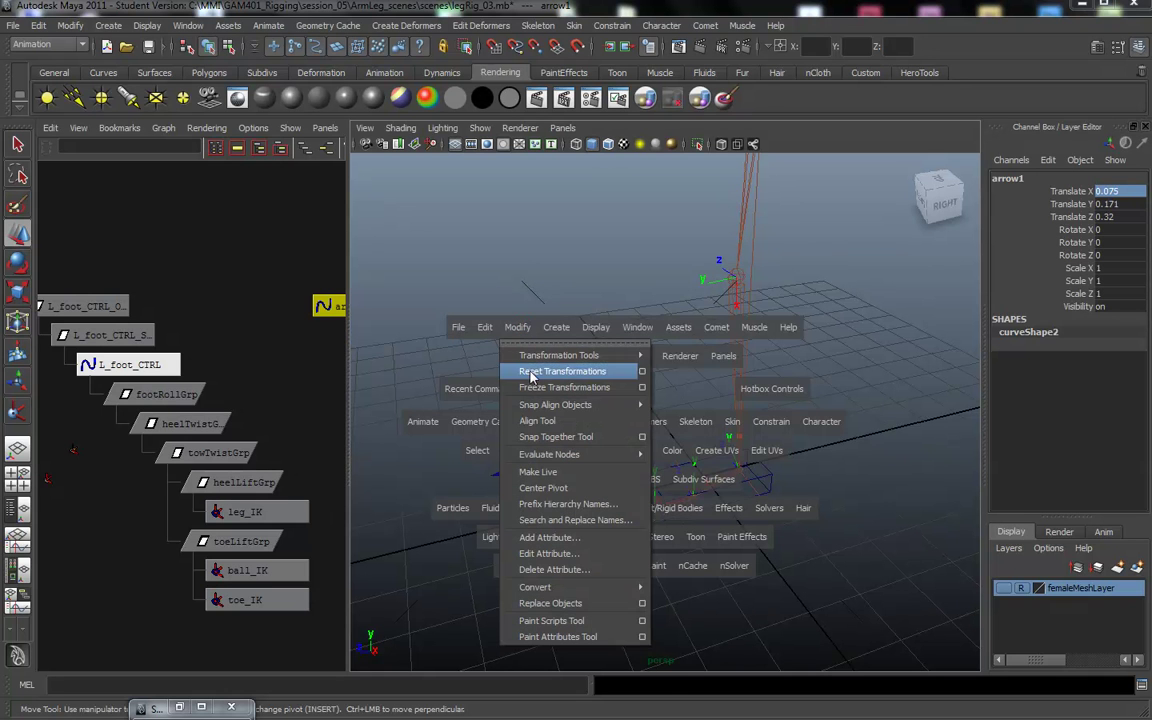
pyautogui.moveTo(522, 330)
pyautogui.mouseDown()
pyautogui.moveTo(560, 378)
pyautogui.moveTo(612, 370)
pyautogui.moveTo(607, 352)
pyautogui.moveTo(669, 334)
pyautogui.moveTo(581, 339)
pyautogui.mouseUp()
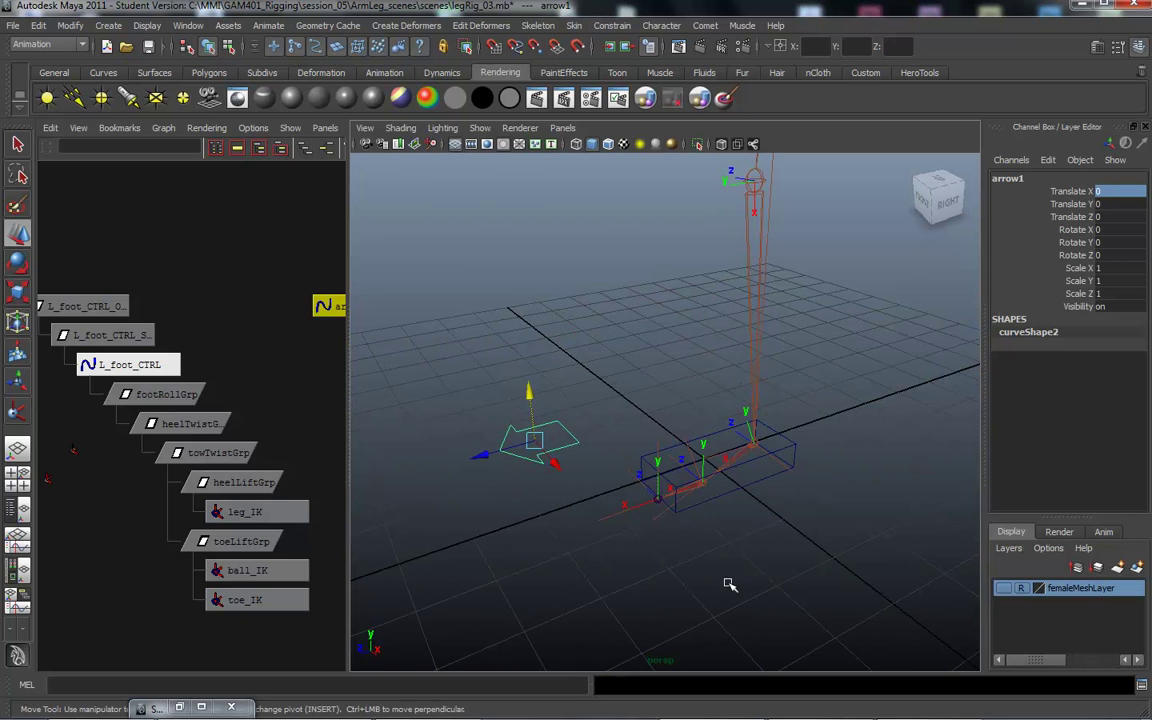
pyautogui.keyDown('alt'); pyautogui.moveTo(729, 585); pyautogui.dragTo(658, 489); pyautogui.keyUp('alt')
pyautogui.moveTo(520, 382)
pyautogui.keyDown('alt'); pyautogui.mouseDown()
pyautogui.moveTo(542, 360)
pyautogui.moveTo(553, 368)
pyautogui.mouseUp(); pyautogui.keyUp('alt')
# Rename arrow1 to L_leg_IK_poleVector in the Channel Box name field.
pyautogui.doubleClick(1008, 178)
pyautogui.write('L_leg_IK_poleVector')
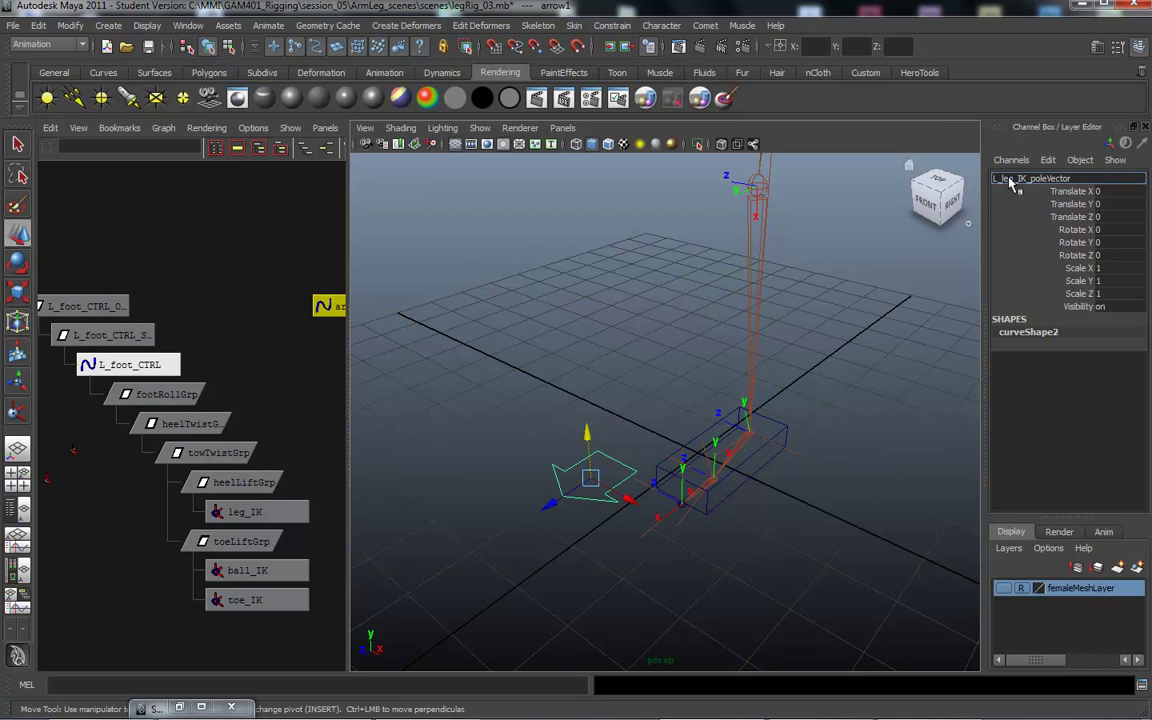
pyautogui.press('Return')
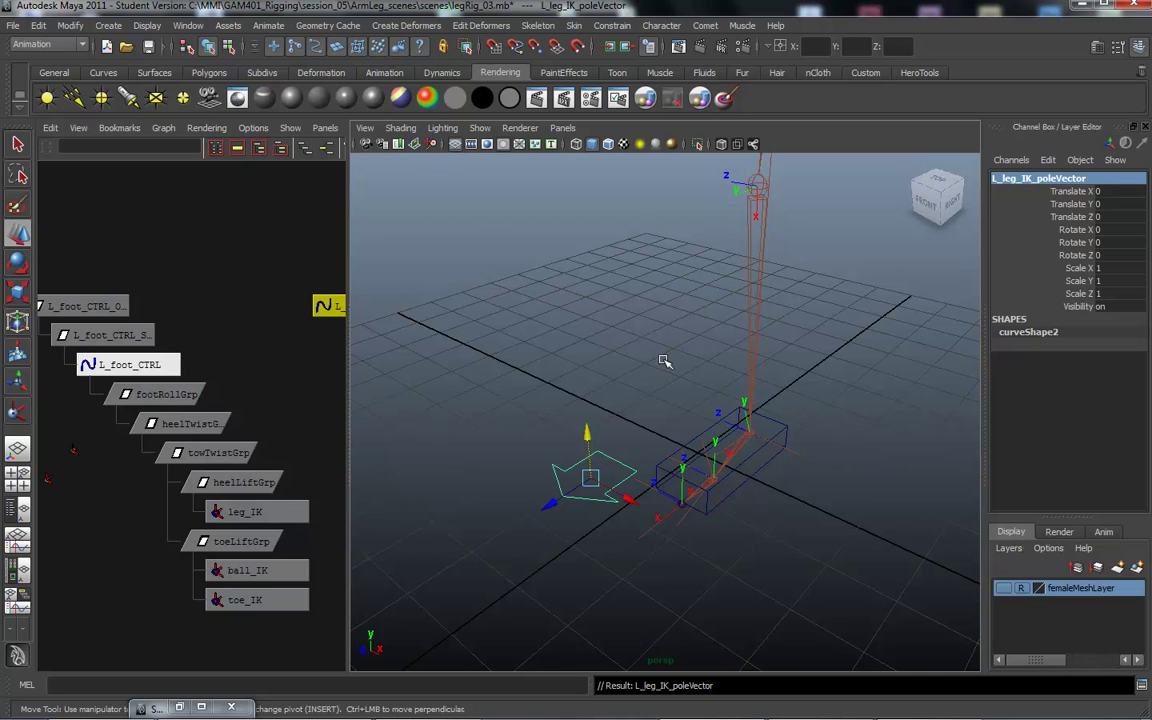
pyautogui.moveTo(572, 420)
pyautogui.keyDown('alt'); pyautogui.mouseDown()
pyautogui.moveTo(596, 396)
pyautogui.moveTo(505, 343)
pyautogui.mouseUp(); pyautogui.keyUp('alt')
pyautogui.moveTo(436, 571)
pyautogui.keyDown('alt'); pyautogui.mouseDown()
pyautogui.moveTo(689, 458)
pyautogui.moveTo(643, 496)
pyautogui.moveTo(789, 465)
pyautogui.moveTo(648, 442)
pyautogui.moveTo(676, 461)
pyautogui.moveTo(700, 452)
pyautogui.mouseUp(); pyautogui.keyUp('alt')
# With the arrow and leg_IK selected, apply Constrain > Pole Vector.
pyautogui.click(737, 440)
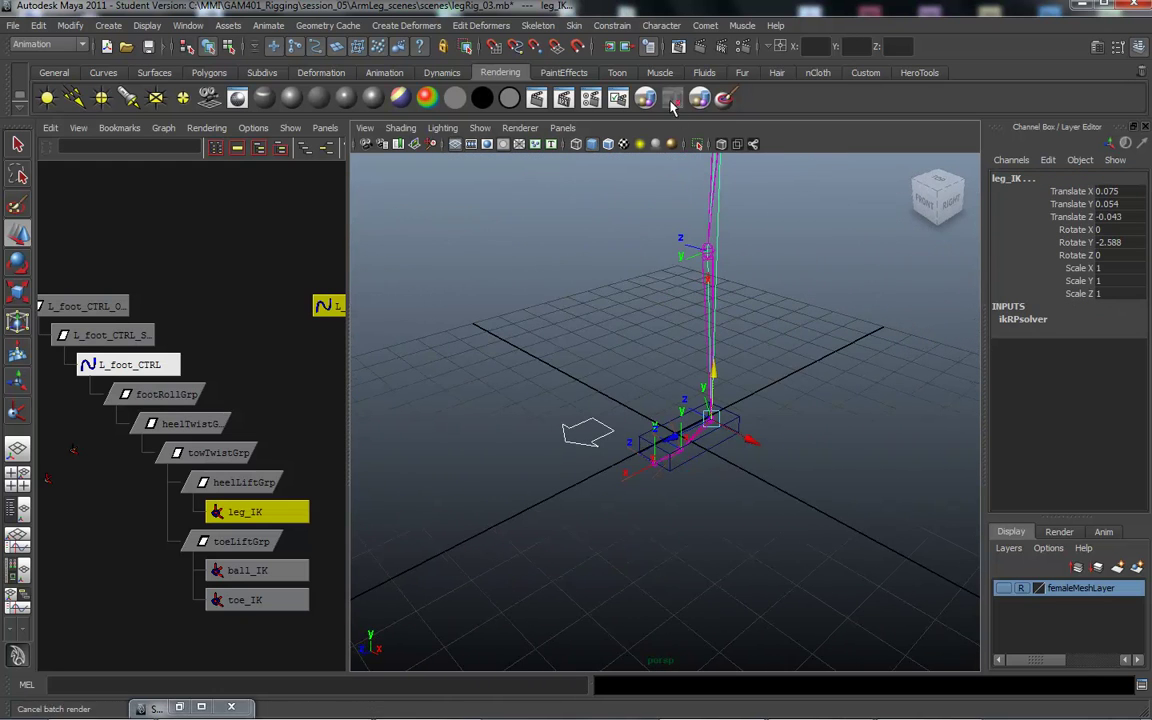
pyautogui.click(662, 25)
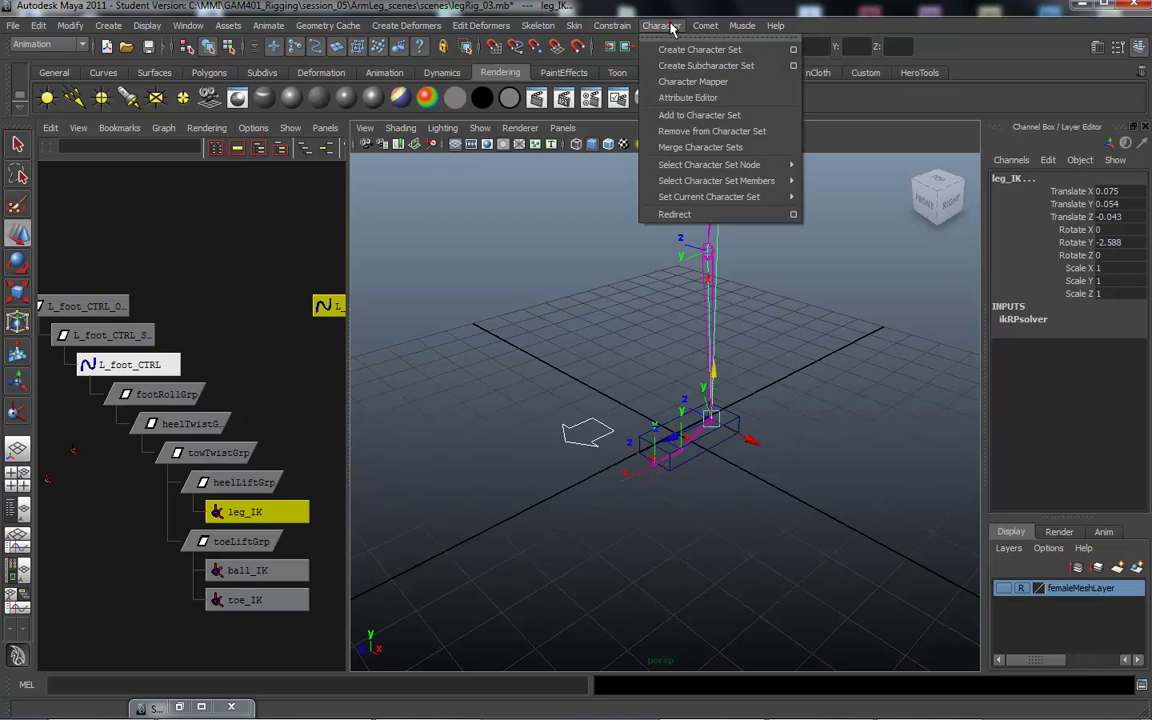
pyautogui.click(612, 25)
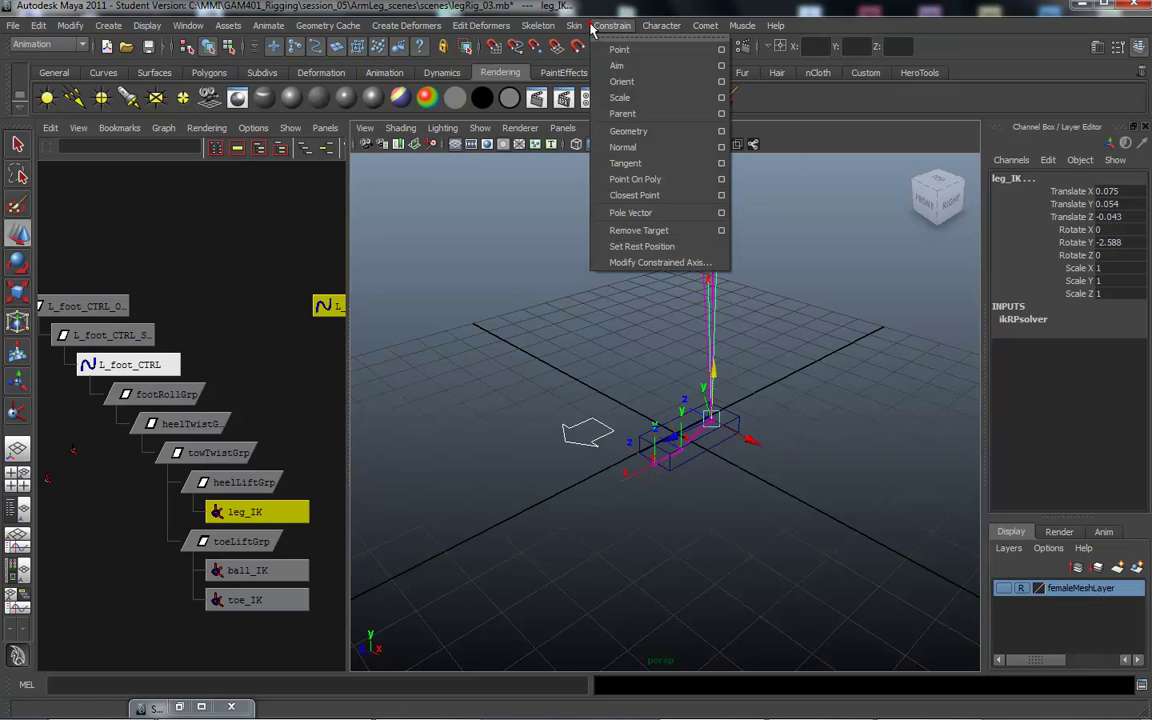
pyautogui.click(630, 213)
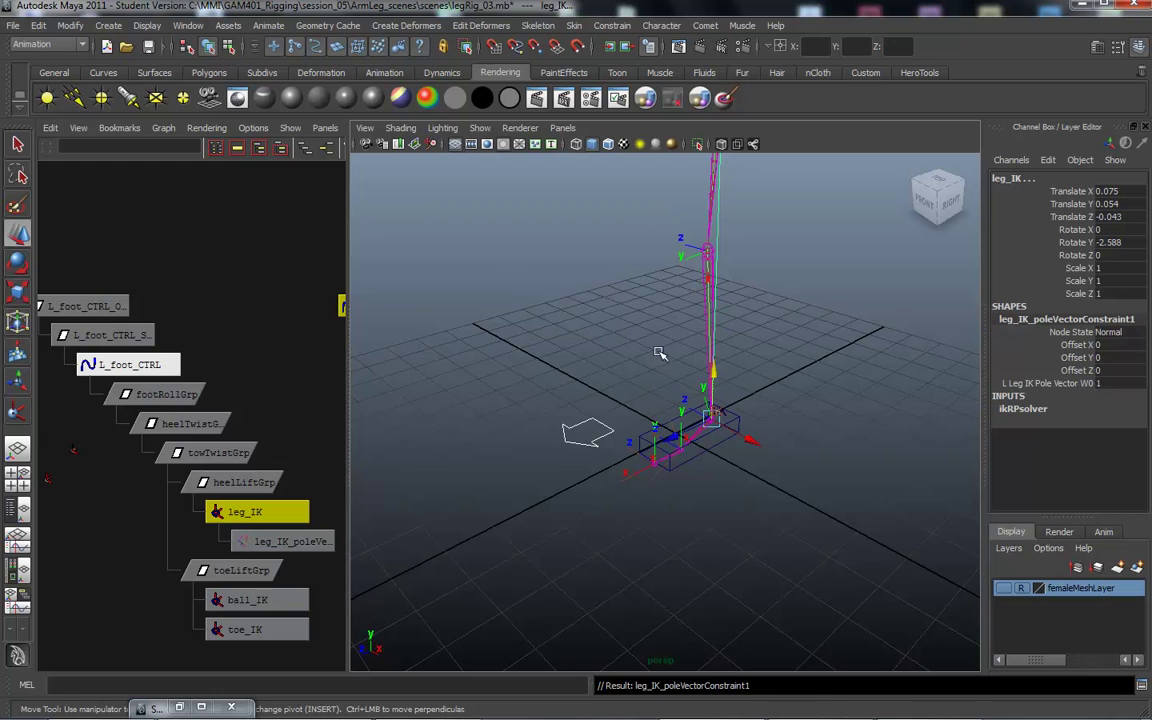
pyautogui.moveTo(658, 353)
pyautogui.keyDown('alt'); pyautogui.mouseDown()
pyautogui.moveTo(560, 332)
pyautogui.moveTo(805, 342)
pyautogui.moveTo(743, 342)
pyautogui.moveTo(338, 424)
pyautogui.mouseUp(); pyautogui.keyUp('alt')
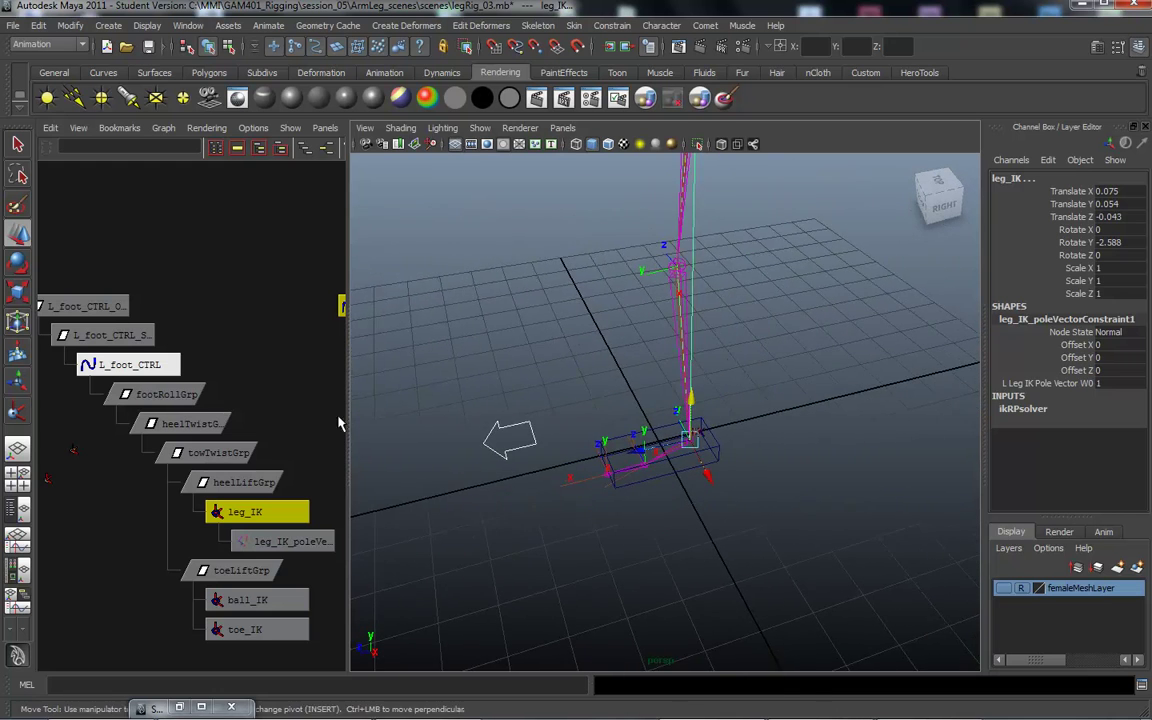
pyautogui.keyDown('alt'); pyautogui.moveTo(255, 365); pyautogui.dragTo(180, 362, button='middle'); pyautogui.keyUp('alt')
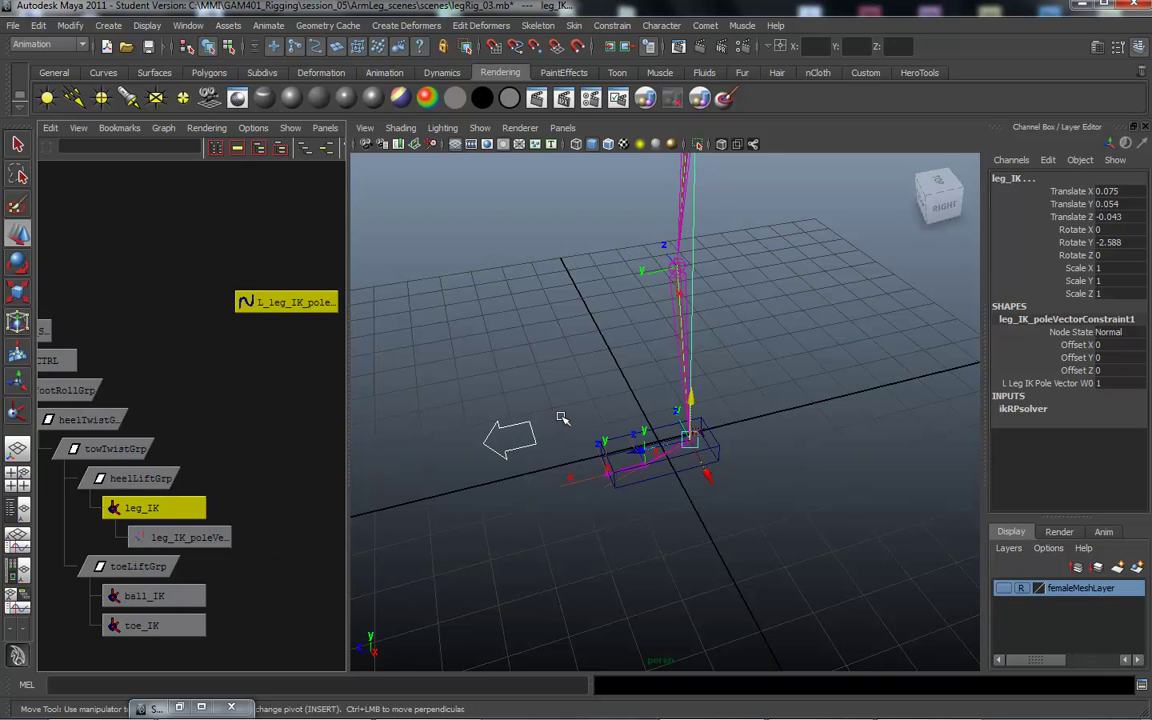
pyautogui.moveTo(555, 412)
pyautogui.keyDown('alt'); pyautogui.mouseDown()
pyautogui.moveTo(600, 402)
pyautogui.moveTo(555, 404)
pyautogui.moveTo(553, 360)
pyautogui.moveTo(565, 398)
pyautogui.moveTo(560, 386)
pyautogui.moveTo(535, 411)
pyautogui.moveTo(668, 414)
pyautogui.moveTo(660, 382)
pyautogui.moveTo(589, 327)
pyautogui.moveTo(681, 298)
pyautogui.moveTo(560, 396)
pyautogui.mouseUp(); pyautogui.keyUp('alt')
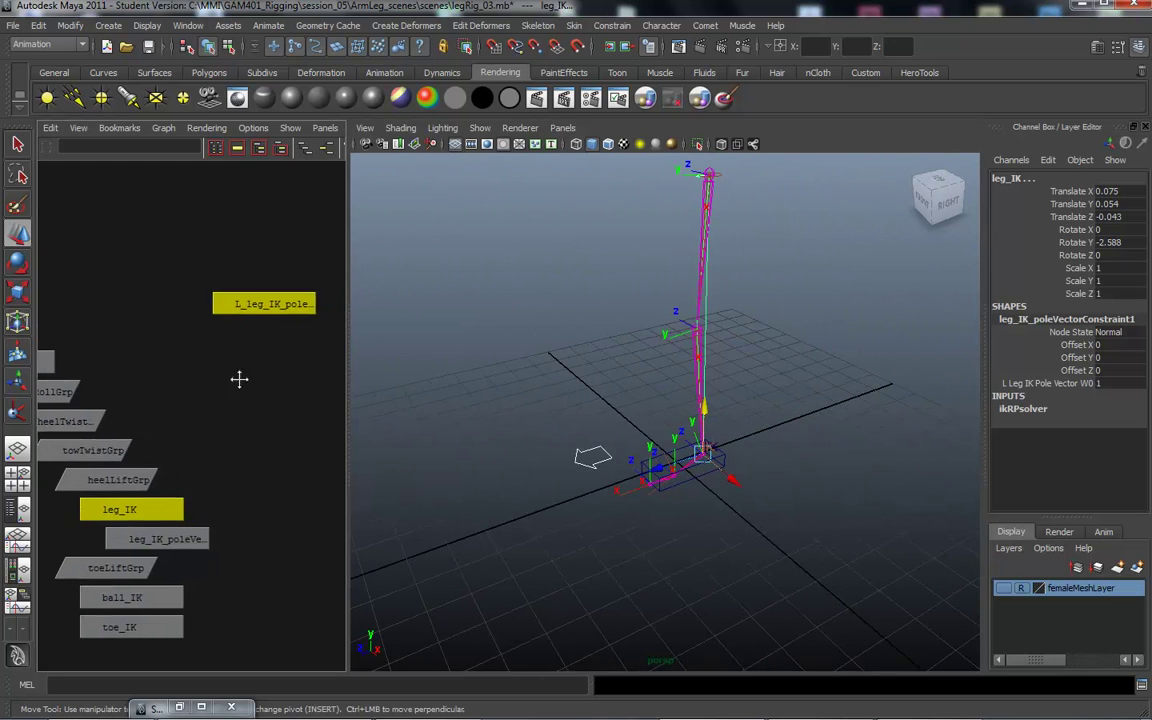
pyautogui.scroll(-1, 232, 360)
pyautogui.moveTo(483, 417)
pyautogui.keyDown('alt'); pyautogui.mouseDown()
pyautogui.moveTo(495, 447)
pyautogui.moveTo(527, 419)
pyautogui.moveTo(515, 431)
pyautogui.mouseUp(); pyautogui.keyUp('alt')
pyautogui.click(540, 430)
pyautogui.click(594, 466)
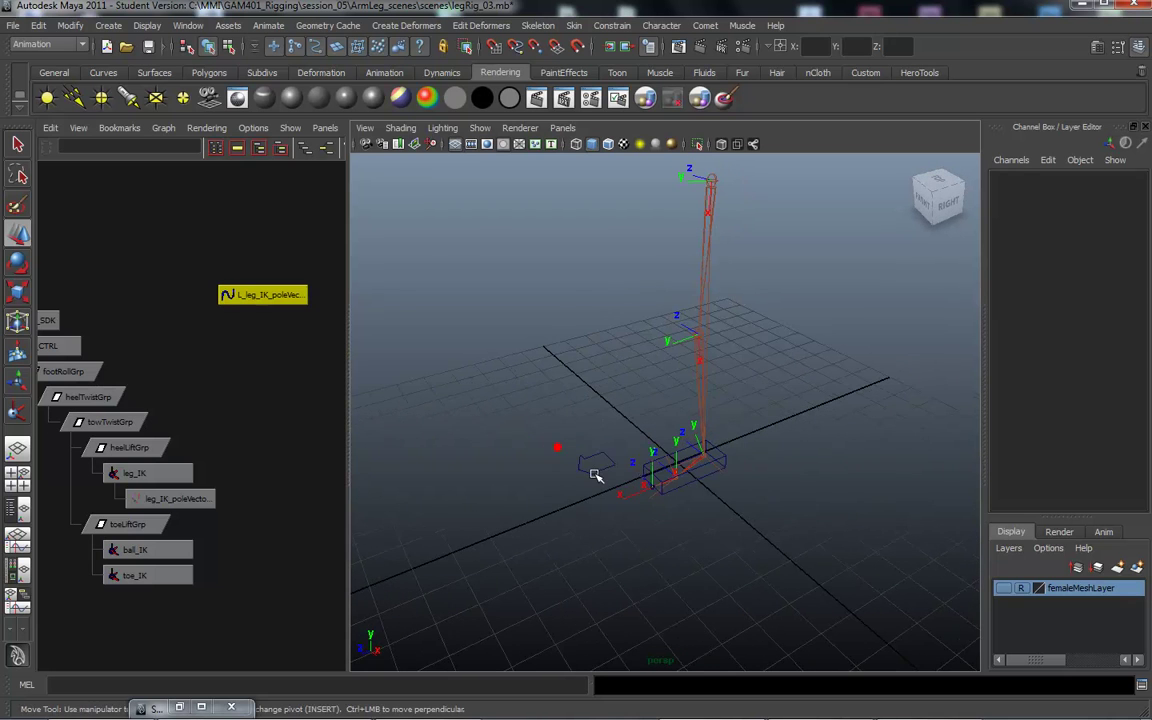
pyautogui.moveTo(622, 496)
pyautogui.mouseDown()
pyautogui.moveTo(465, 386)
pyautogui.moveTo(524, 406)
pyautogui.moveTo(656, 417)
pyautogui.moveTo(818, 403)
pyautogui.moveTo(722, 437)
pyautogui.moveTo(467, 409)
pyautogui.moveTo(560, 404)
pyautogui.moveTo(476, 378)
pyautogui.moveTo(573, 334)
pyautogui.moveTo(654, 319)
pyautogui.moveTo(579, 334)
pyautogui.moveTo(617, 365)
pyautogui.moveTo(576, 355)
pyautogui.moveTo(501, 393)
pyautogui.moveTo(548, 375)
pyautogui.moveTo(686, 560)
pyautogui.mouseUp()
pyautogui.hotkey('ctrl', 'z')
pyautogui.click(694, 483)
pyautogui.moveTo(766, 496)
pyautogui.keyDown('alt'); pyautogui.mouseDown()
pyautogui.moveTo(848, 532)
pyautogui.moveTo(788, 493)
pyautogui.mouseUp(); pyautogui.keyUp('alt')
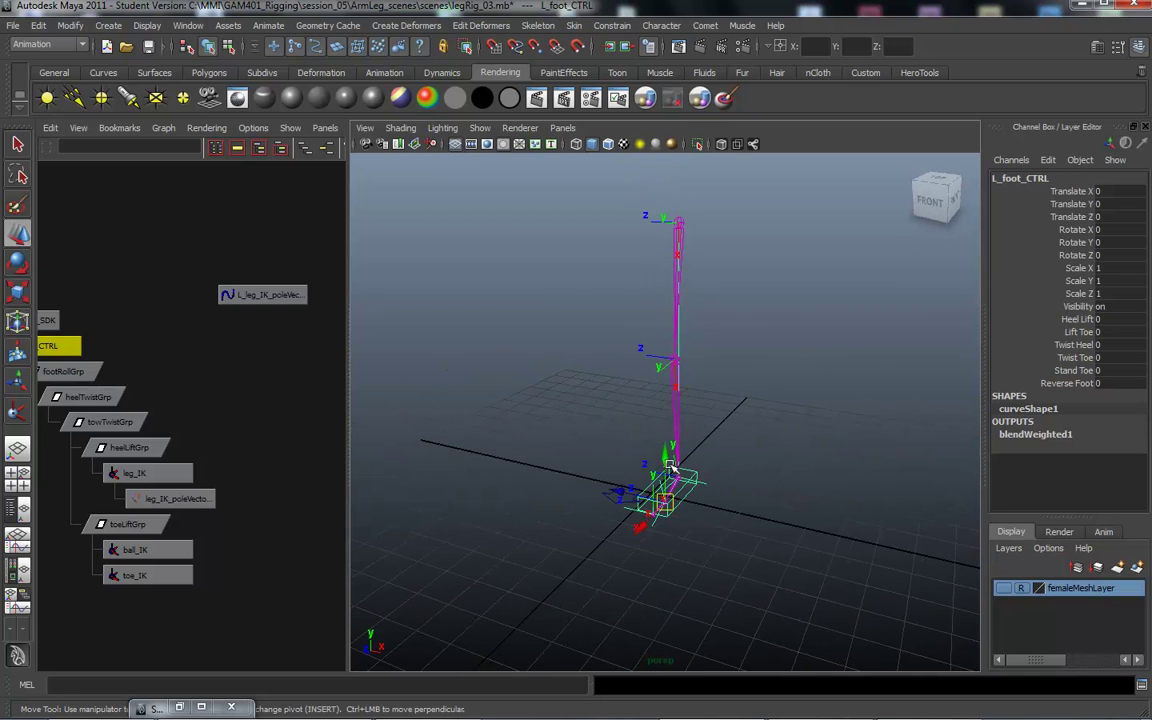
pyautogui.moveTo(670, 467)
pyautogui.mouseDown()
pyautogui.moveTo(615, 385)
pyautogui.moveTo(640, 462)
pyautogui.moveTo(605, 357)
pyautogui.moveTo(560, 345)
pyautogui.moveTo(609, 386)
pyautogui.moveTo(663, 473)
pyautogui.moveTo(542, 455)
pyautogui.moveTo(591, 476)
pyautogui.moveTo(599, 464)
pyautogui.moveTo(590, 470)
pyautogui.mouseUp()
pyautogui.hotkey('ctrl', 'z')
# Select L_leg_IK_poleVector, then L_foot_CTRL, and press P to parent the arrow.
pyautogui.click(472, 462)
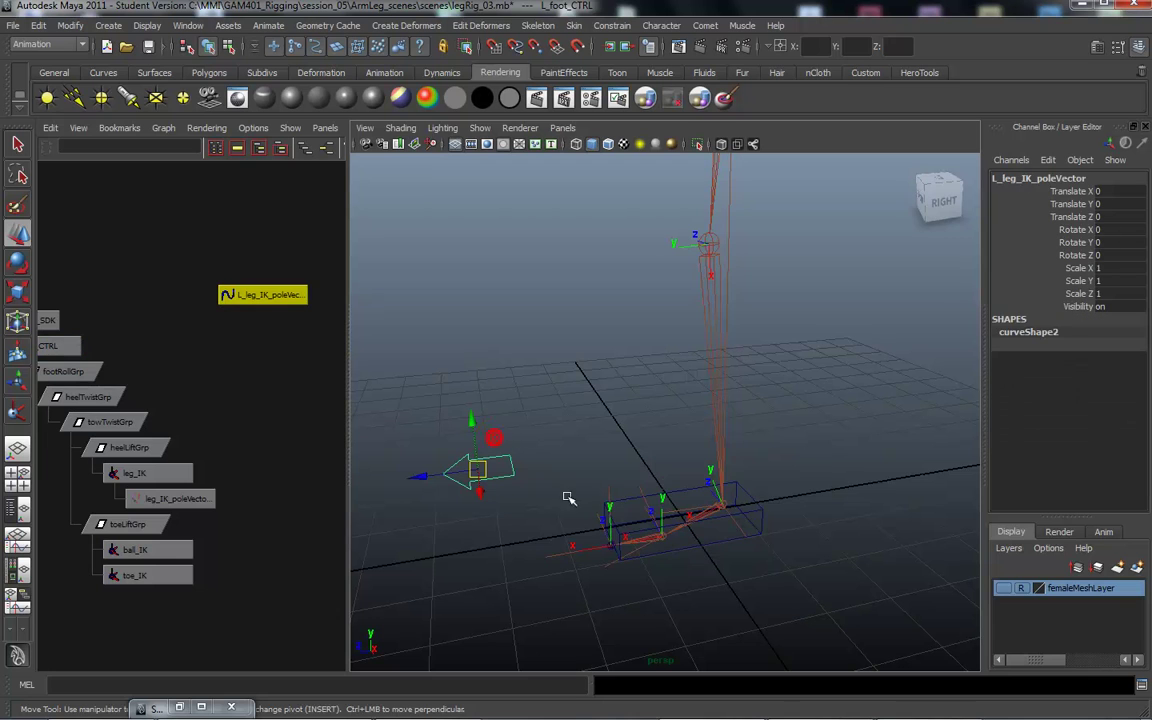
pyautogui.click(645, 496)
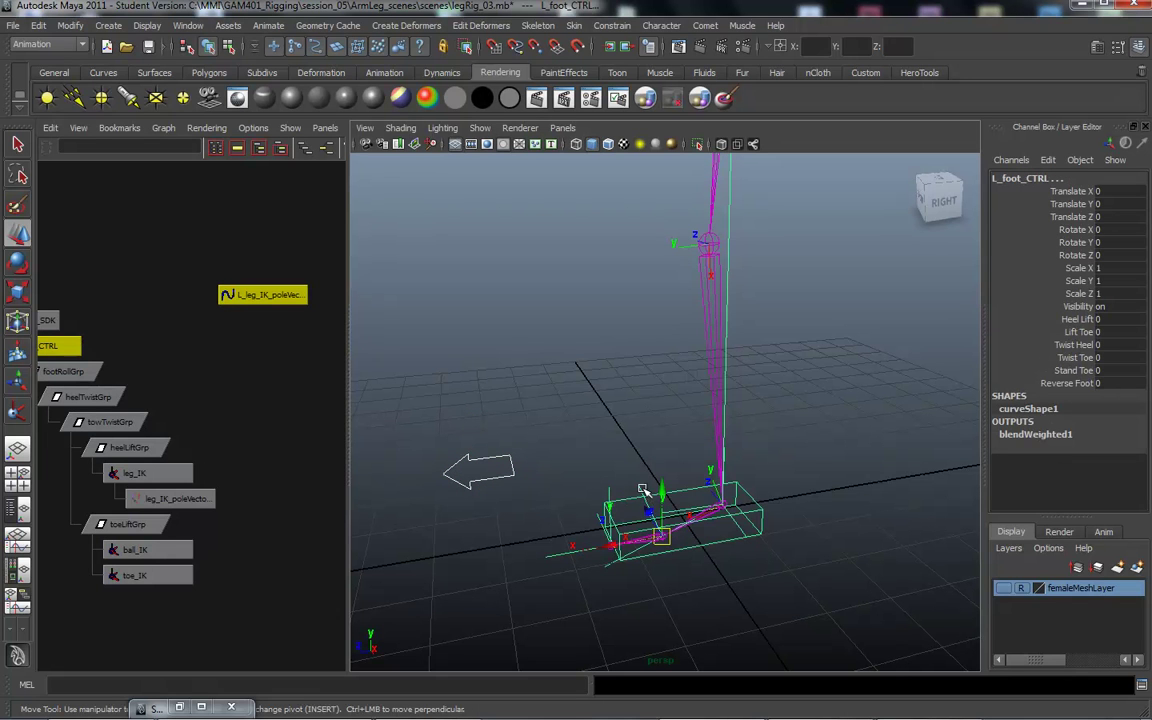
pyautogui.click(486, 482)
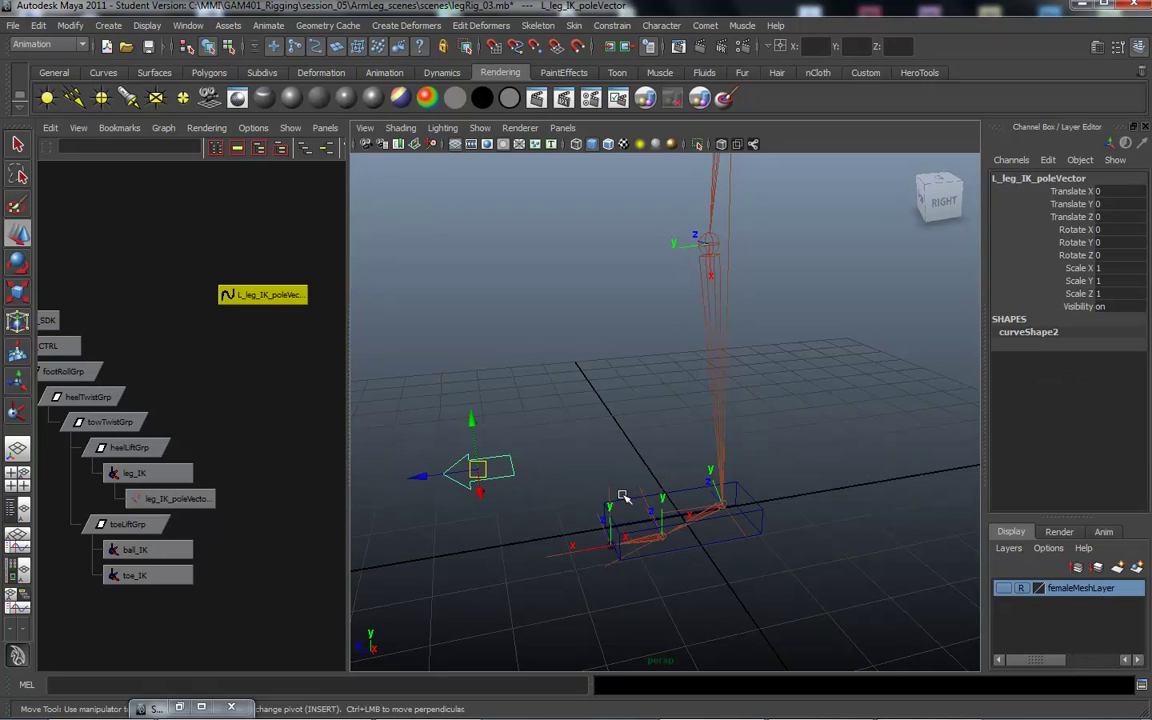
pyautogui.click(620, 497)
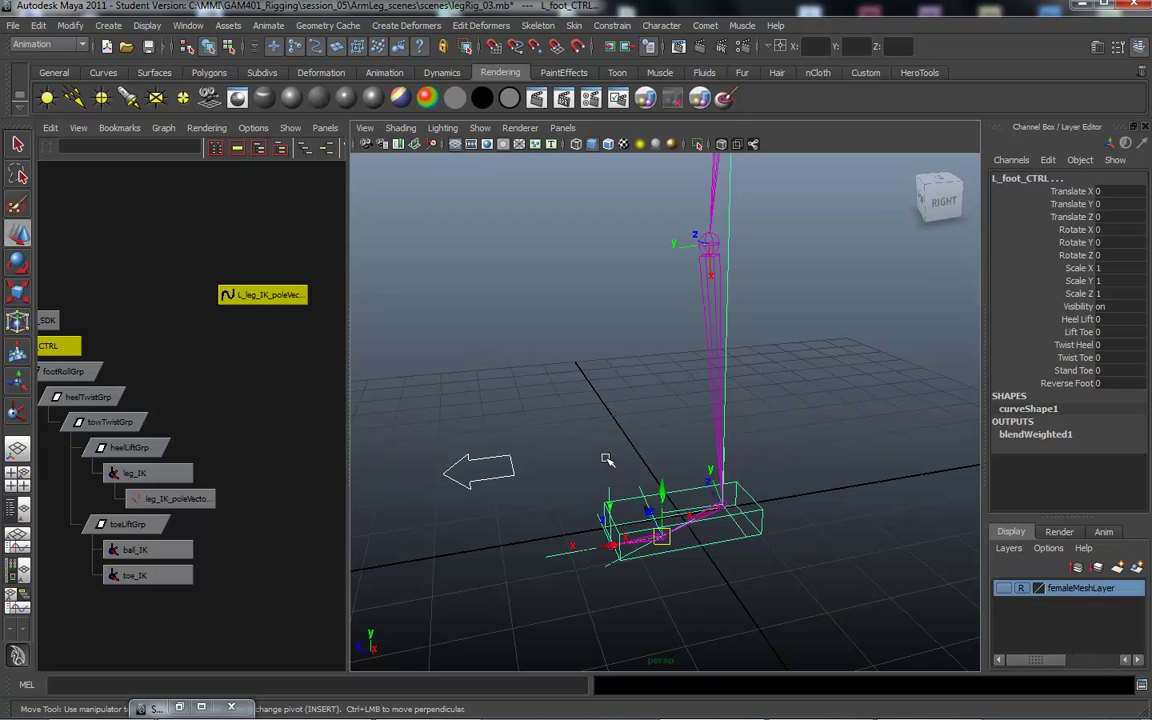
pyautogui.press('p')
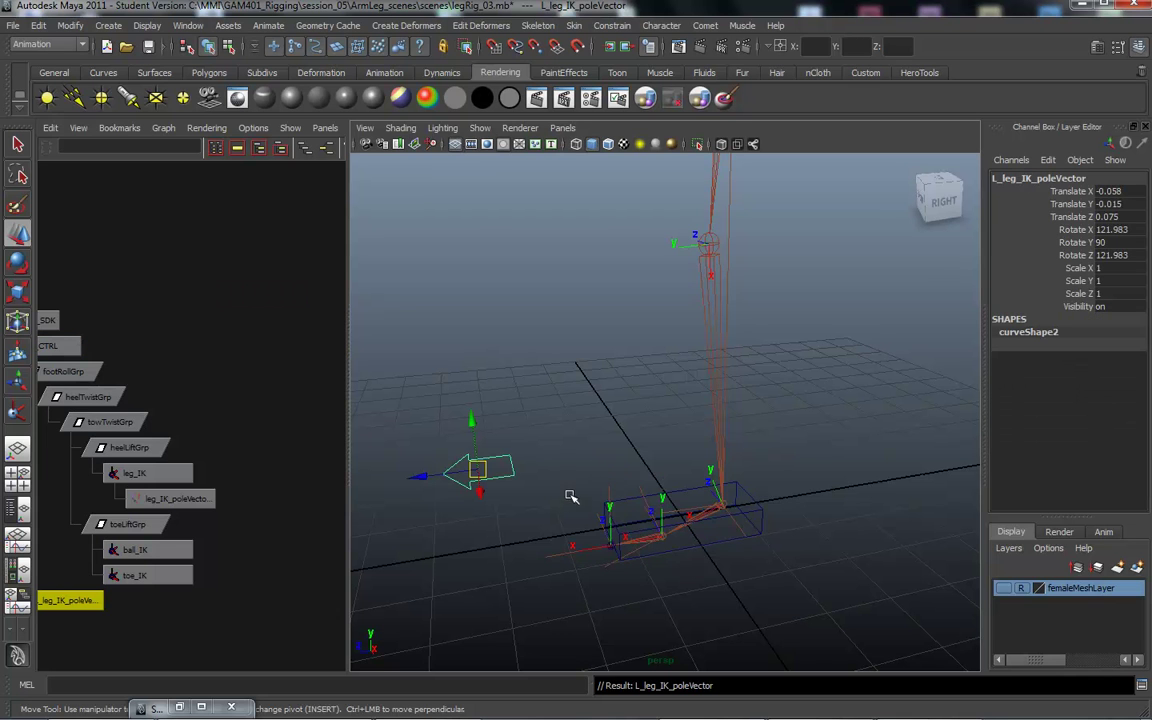
pyautogui.moveTo(570, 497)
pyautogui.keyDown('alt'); pyautogui.mouseDown()
pyautogui.moveTo(634, 510)
pyautogui.moveTo(603, 445)
pyautogui.moveTo(610, 500)
pyautogui.moveTo(715, 504)
pyautogui.moveTo(717, 489)
pyautogui.mouseUp(); pyautogui.keyUp('alt')
pyautogui.click(648, 511)
pyautogui.moveTo(717, 489)
pyautogui.mouseDown(button='middle')
pyautogui.moveTo(830, 496)
pyautogui.moveTo(779, 418)
pyautogui.moveTo(650, 381)
pyautogui.moveTo(587, 340)
pyautogui.moveTo(606, 440)
pyautogui.moveTo(701, 518)
pyautogui.moveTo(850, 507)
pyautogui.moveTo(760, 520)
pyautogui.mouseUp(button='middle')
pyautogui.keyDown('alt'); pyautogui.moveTo(688, 514); pyautogui.dragTo(604, 522); pyautogui.keyUp('alt')
pyautogui.hotkey('ctrl', 'z')
pyautogui.keyDown('alt'); pyautogui.moveTo(604, 522); pyautogui.dragTo(712, 553, button='middle'); pyautogui.keyUp('alt')
pyautogui.moveTo(712, 553)
pyautogui.keyDown('alt'); pyautogui.mouseDown()
pyautogui.moveTo(700, 545)
pyautogui.moveTo(738, 571)
pyautogui.moveTo(728, 522)
pyautogui.mouseUp(); pyautogui.keyUp('alt')
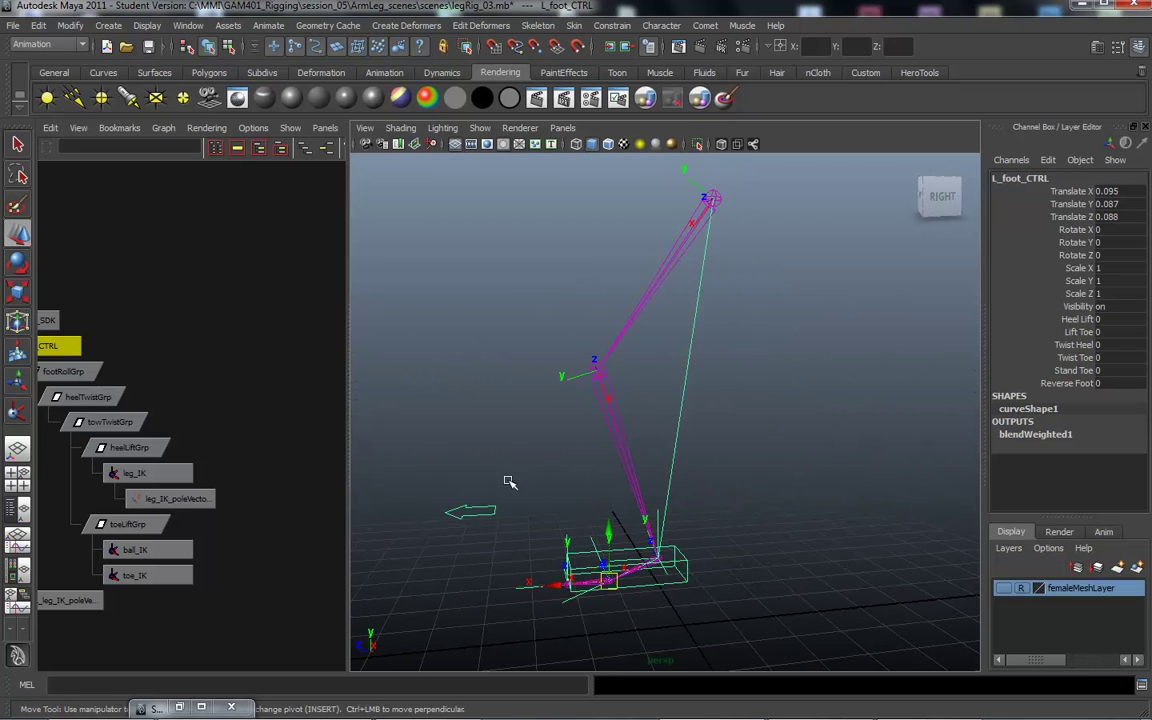
pyautogui.moveTo(485, 535)
pyautogui.keyDown('alt'); pyautogui.mouseDown()
pyautogui.moveTo(535, 540)
pyautogui.moveTo(494, 519)
pyautogui.moveTo(512, 535)
pyautogui.moveTo(500, 547)
pyautogui.moveTo(417, 522)
pyautogui.moveTo(527, 543)
pyautogui.moveTo(470, 535)
pyautogui.moveTo(461, 504)
pyautogui.moveTo(440, 492)
pyautogui.mouseUp(); pyautogui.keyUp('alt')
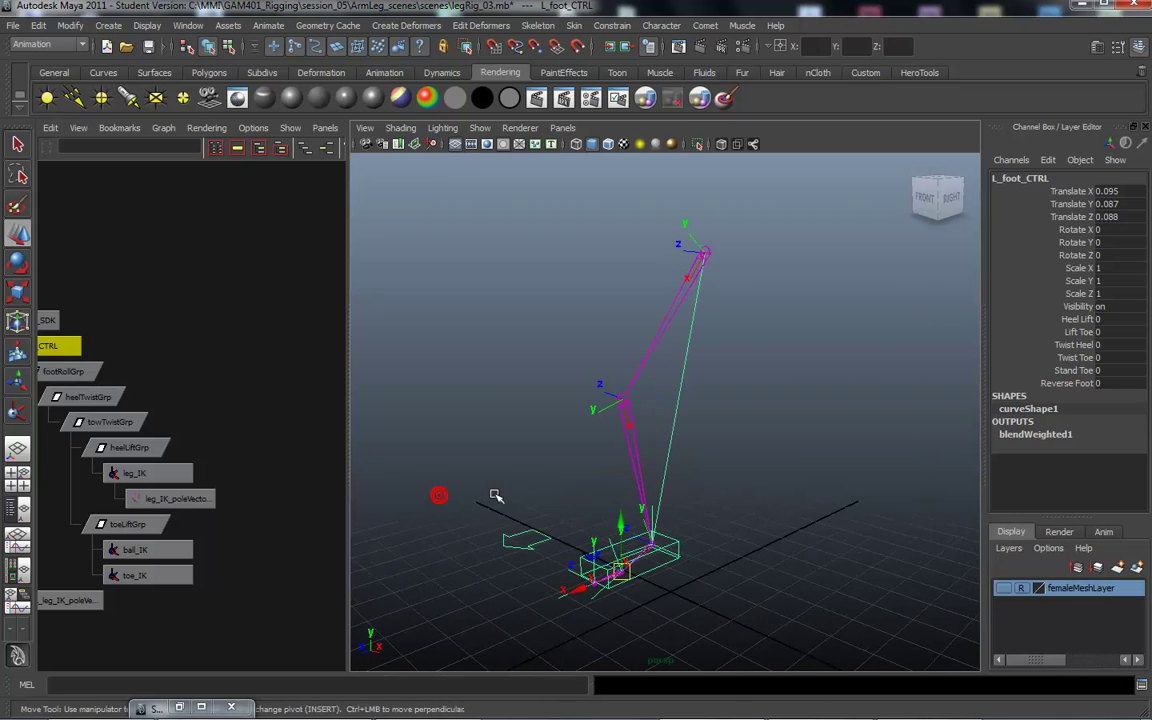
pyautogui.click(522, 543)
pyautogui.moveTo(522, 543)
pyautogui.keyDown('alt'); pyautogui.mouseDown()
pyautogui.moveTo(469, 555)
pyautogui.moveTo(485, 553)
pyautogui.mouseUp(); pyautogui.keyUp('alt')
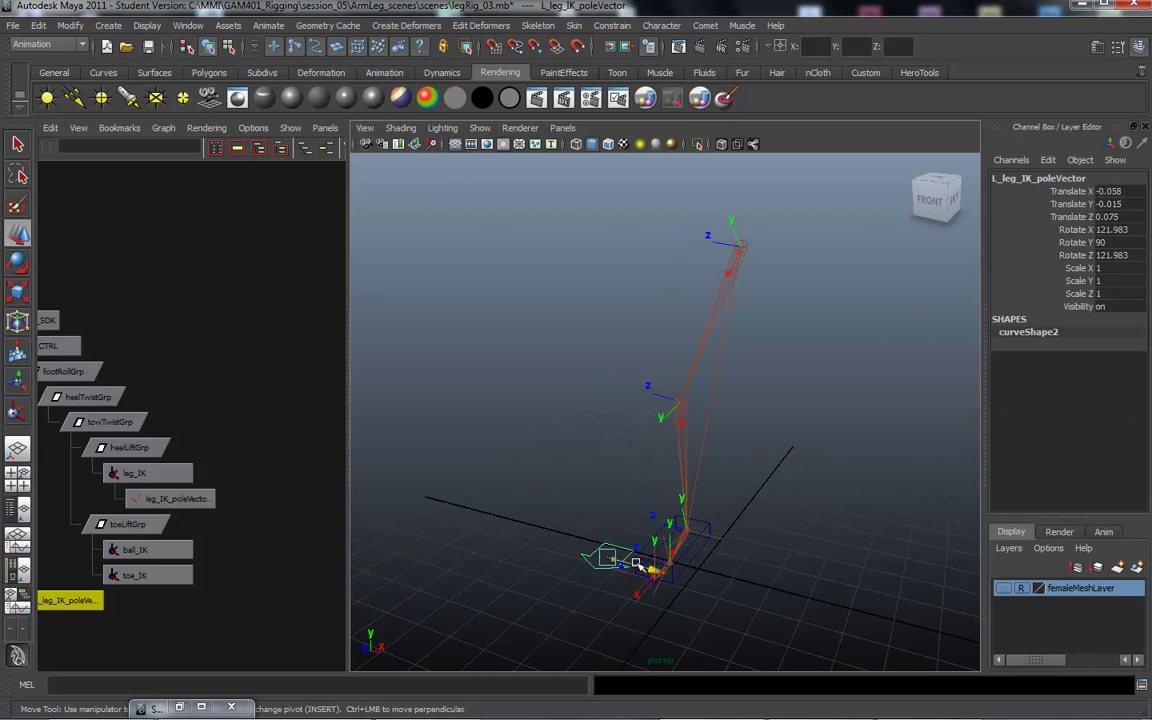
pyautogui.moveTo(637, 563); pyautogui.dragTo(592, 542)
pyautogui.keyDown('alt'); pyautogui.moveTo(655, 583); pyautogui.dragTo(571, 548); pyautogui.keyUp('alt')
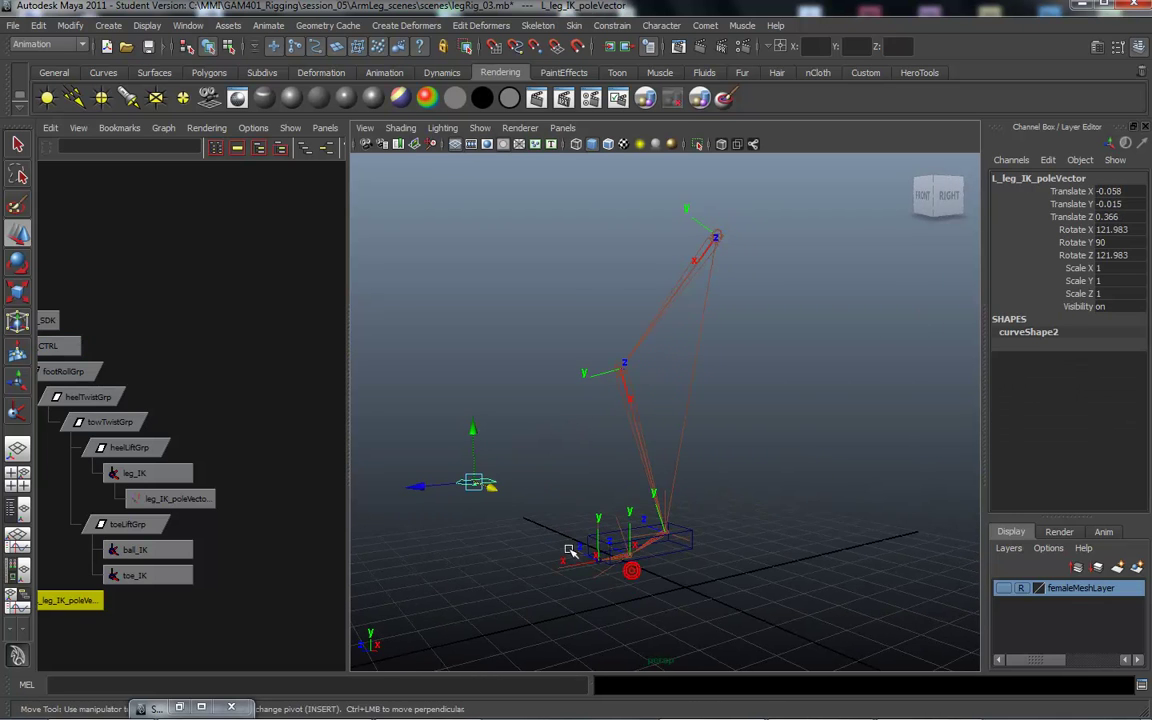
pyautogui.hotkey('ctrl', 'z')
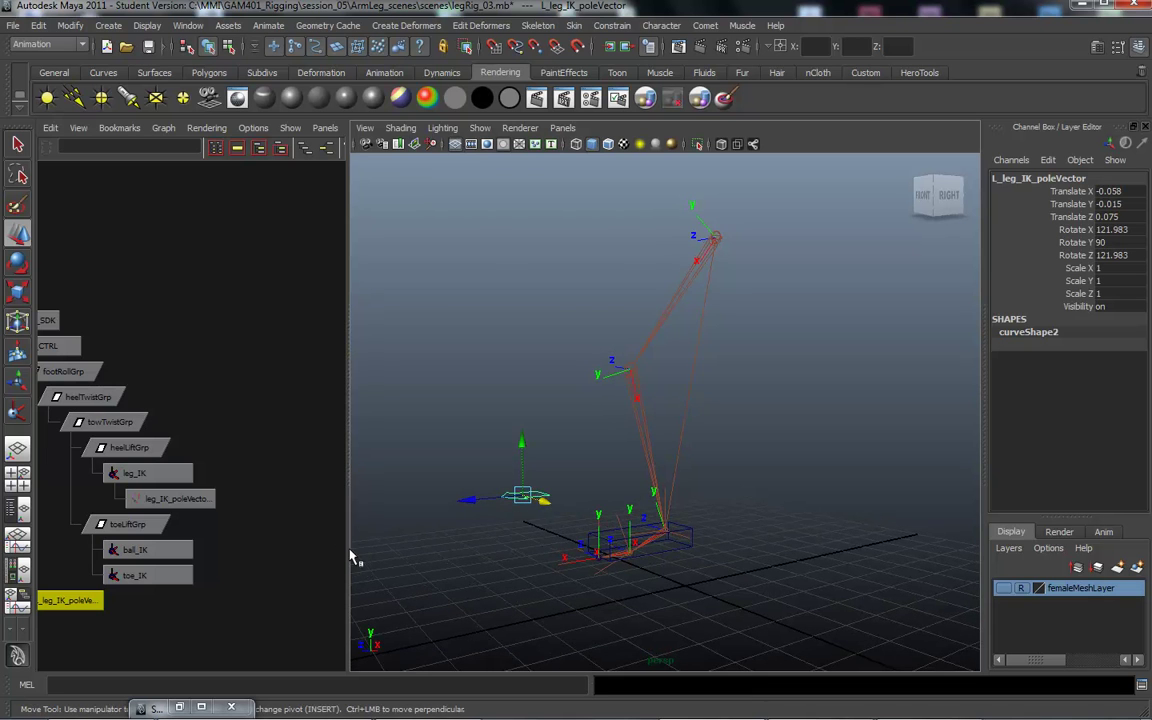
# Widen the Hypergraph panel and frame the whole foot hierarchy.
pyautogui.moveTo(349, 557); pyautogui.dragTo(472, 557)
pyautogui.moveTo(257, 548)
pyautogui.keyDown('alt'); pyautogui.mouseDown(button='middle')
pyautogui.moveTo(404, 540)
pyautogui.moveTo(383, 535)
pyautogui.mouseUp(button='middle'); pyautogui.keyUp('alt')
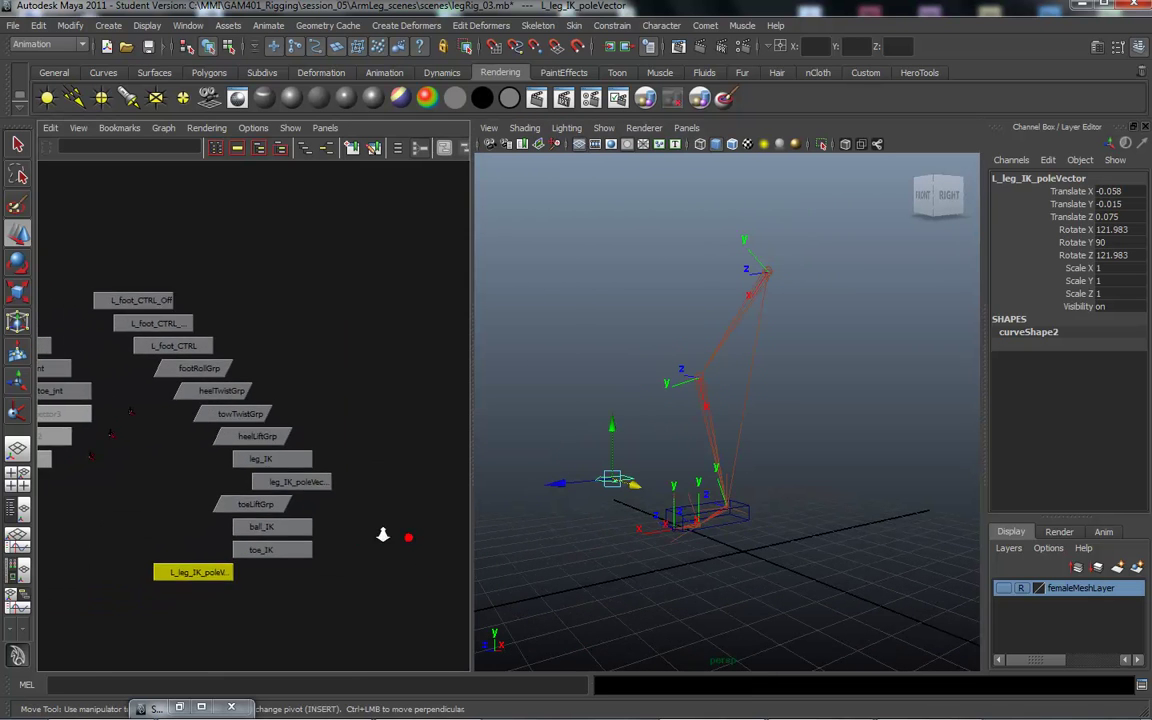
pyautogui.scroll(2, 383, 535)
pyautogui.scroll(-2, 175, 501)
pyautogui.scroll(2, 211, 478)
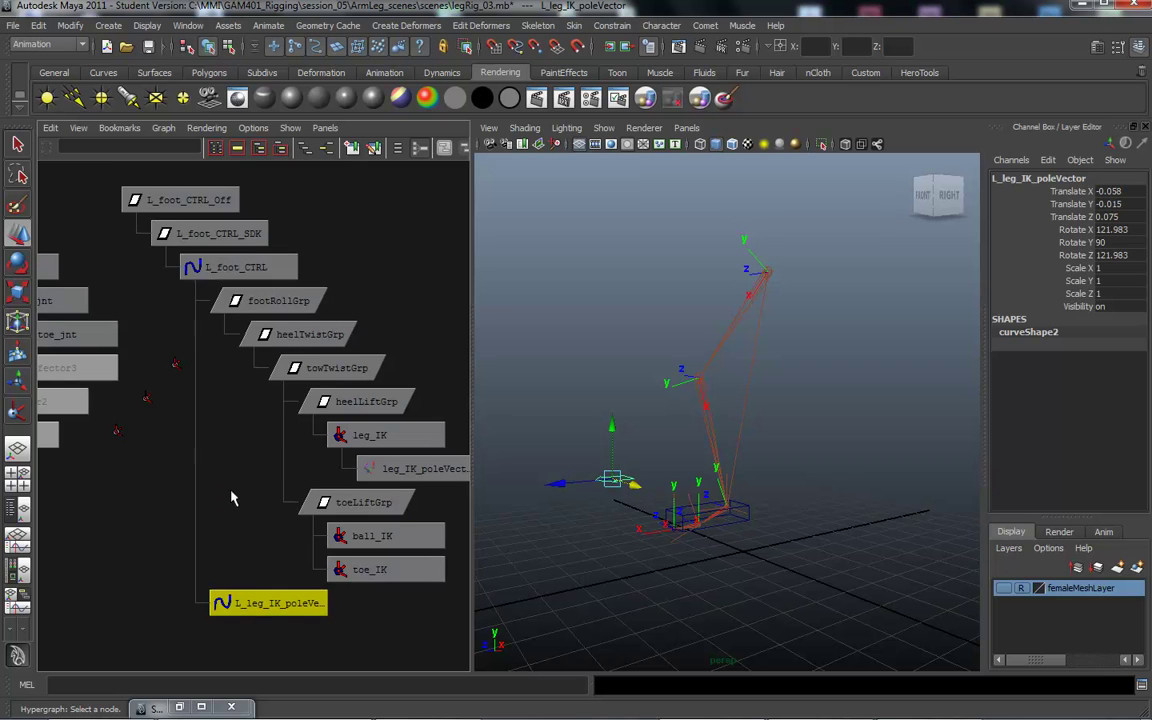
pyautogui.moveTo(219, 476)
pyautogui.keyDown('alt'); pyautogui.mouseDown(button='middle')
pyautogui.moveTo(260, 473)
pyautogui.moveTo(188, 460)
pyautogui.mouseUp(button='middle'); pyautogui.keyUp('alt')
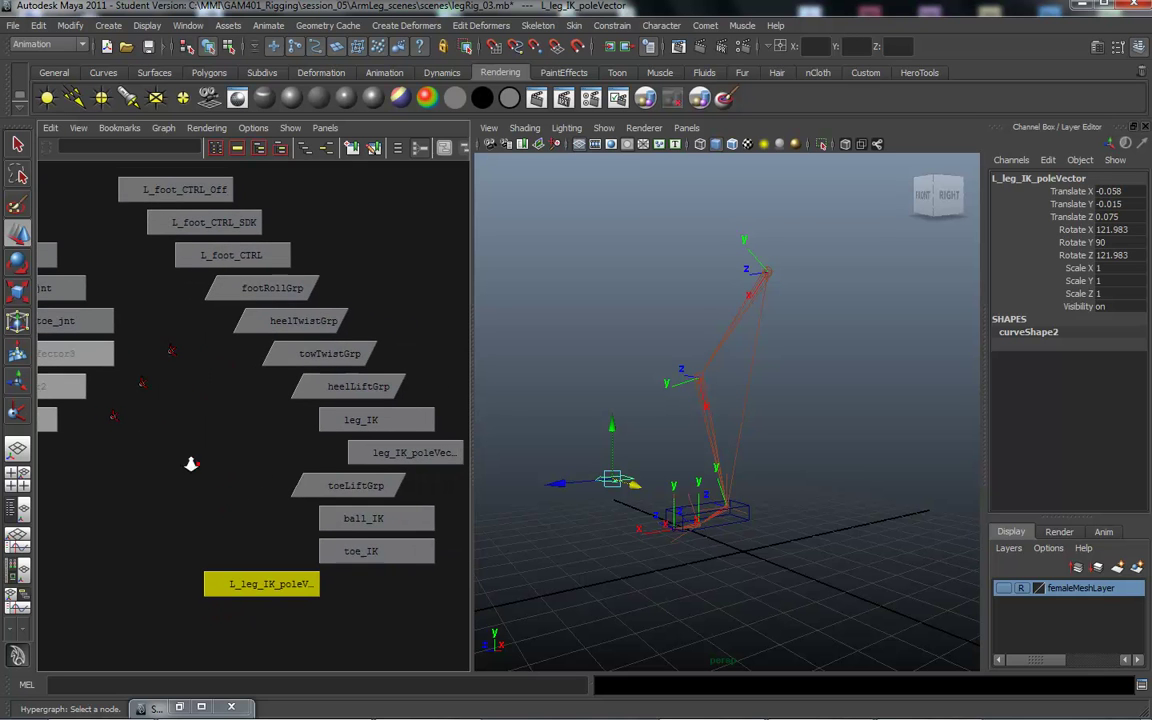
pyautogui.scroll(-1, 180, 468)
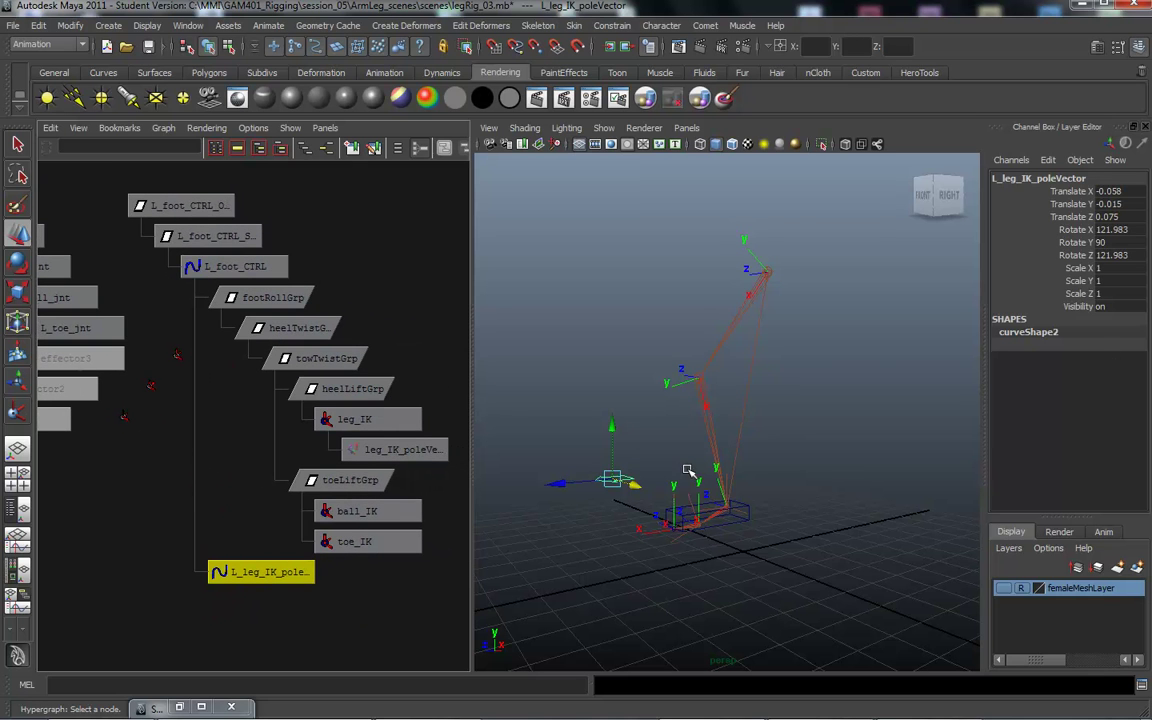
# Drag L_foot_CTRL off zero, checking the leg and pole vector arrow follow.
pyautogui.keyDown('alt'); pyautogui.moveTo(686, 472); pyautogui.dragTo(707, 481); pyautogui.keyUp('alt')
pyautogui.click(789, 488)
pyautogui.moveTo(789, 488)
pyautogui.keyDown('alt'); pyautogui.mouseDown()
pyautogui.moveTo(725, 537)
pyautogui.moveTo(784, 483)
pyautogui.mouseUp(); pyautogui.keyUp('alt')
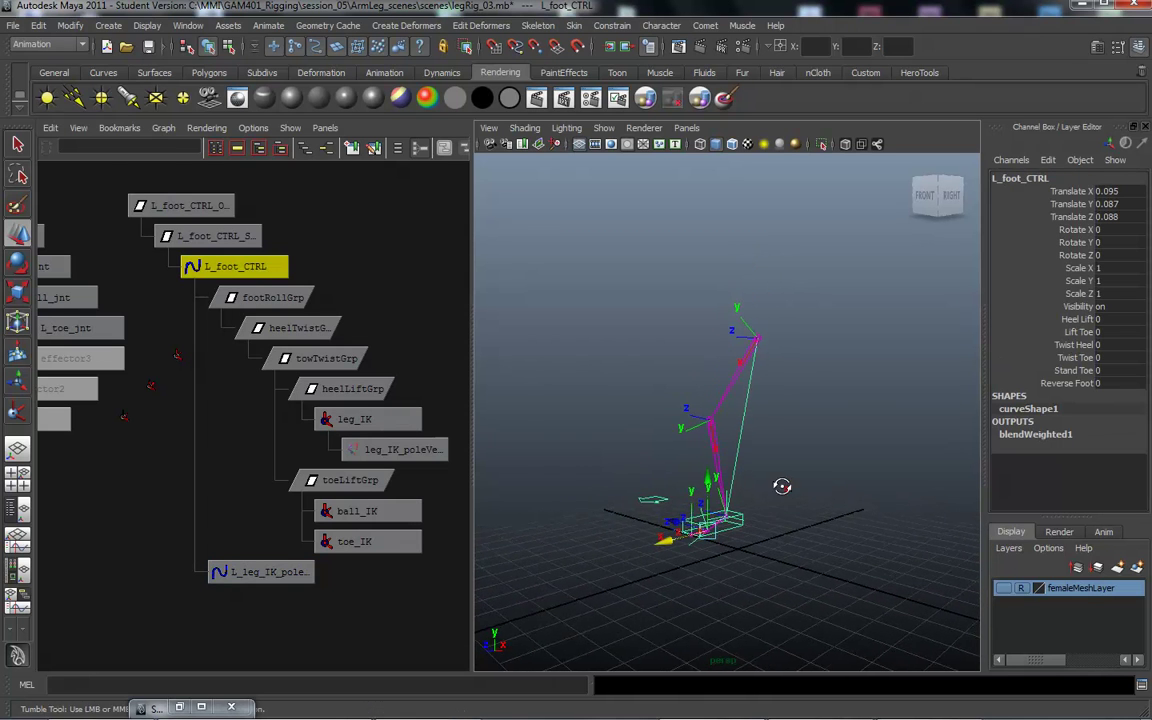
pyautogui.moveTo(764, 530); pyautogui.dragTo(842, 551, button='middle')
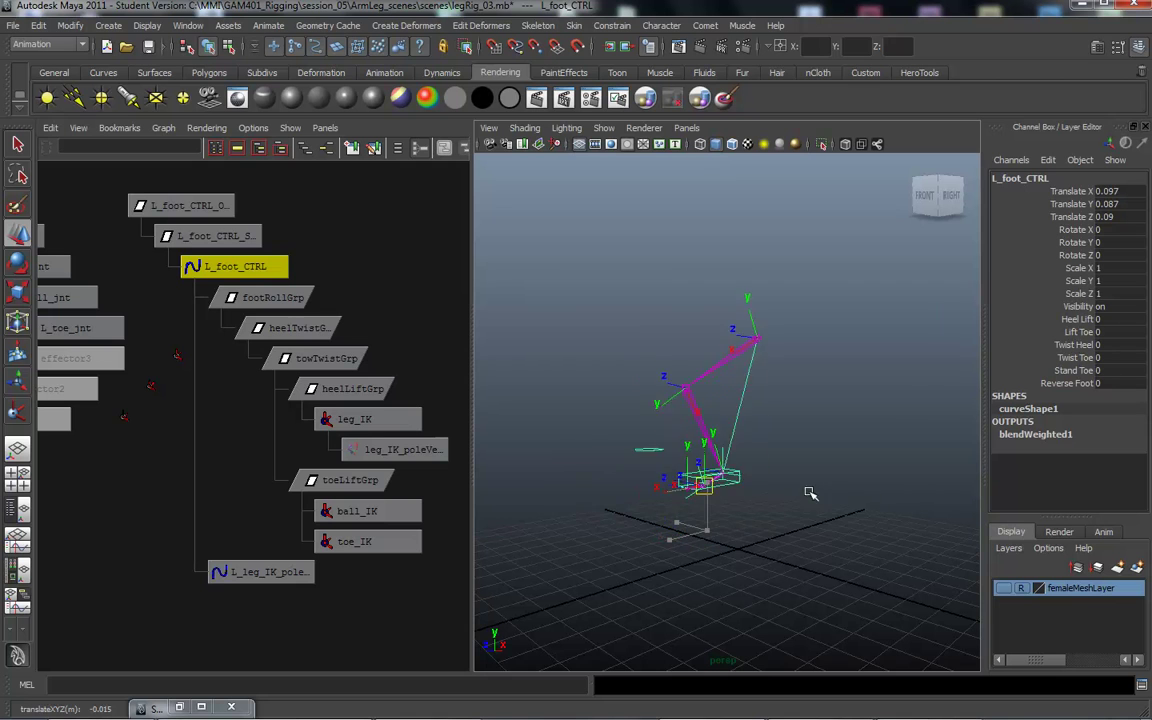
pyautogui.keyDown('alt'); pyautogui.moveTo(835, 575); pyautogui.dragTo(767, 580); pyautogui.keyUp('alt')
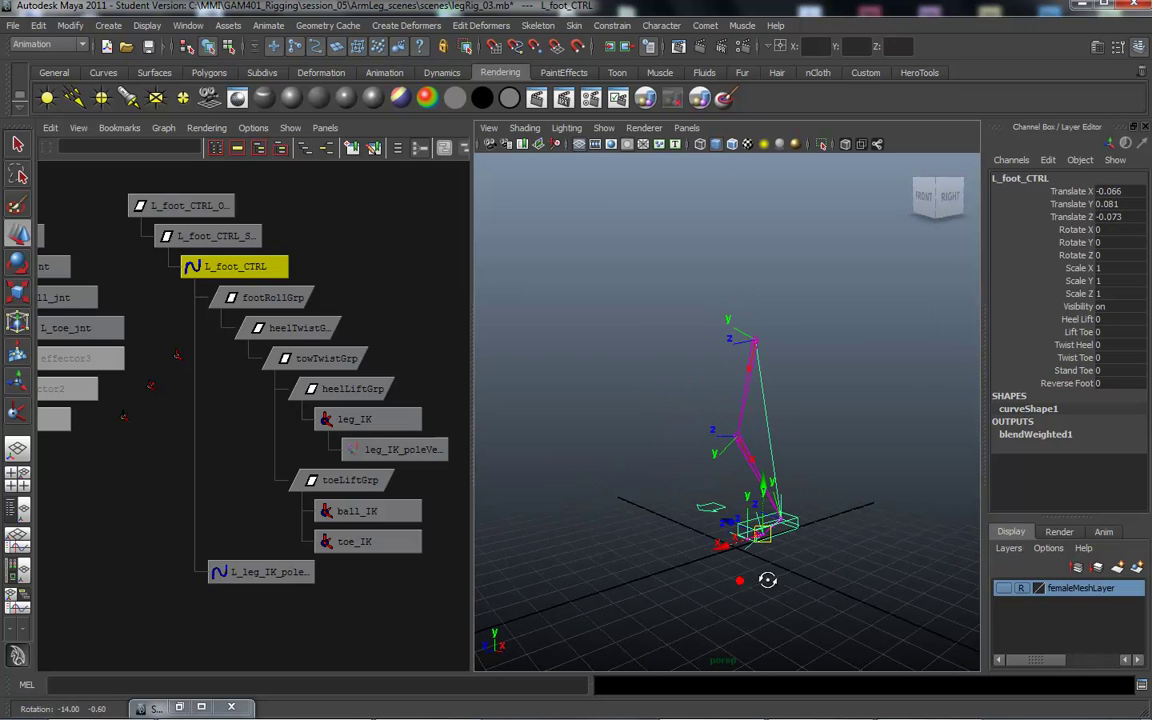